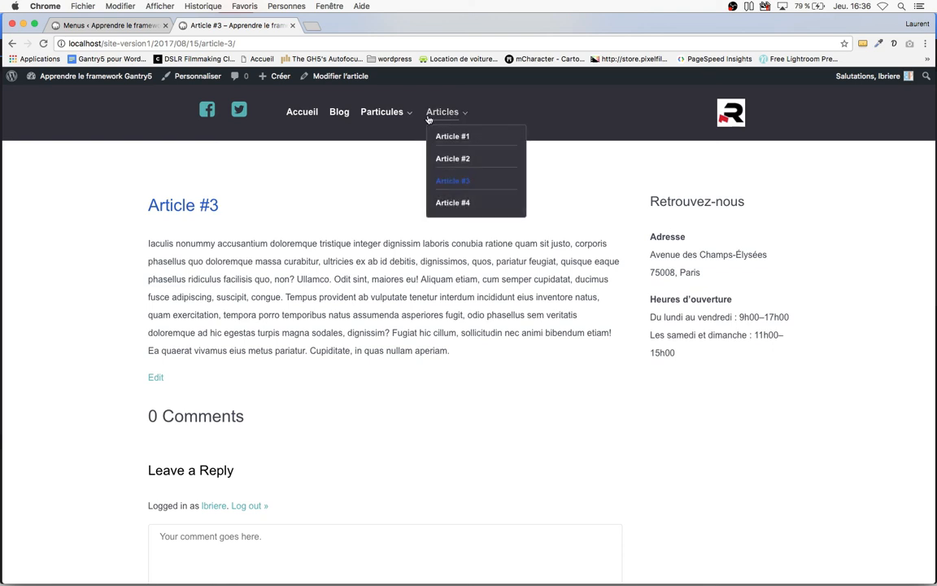
- Open the Helium Theme's Menu Editor in the WordPress admin and load the Menu-superieur menu
mouse_move(399, 119)
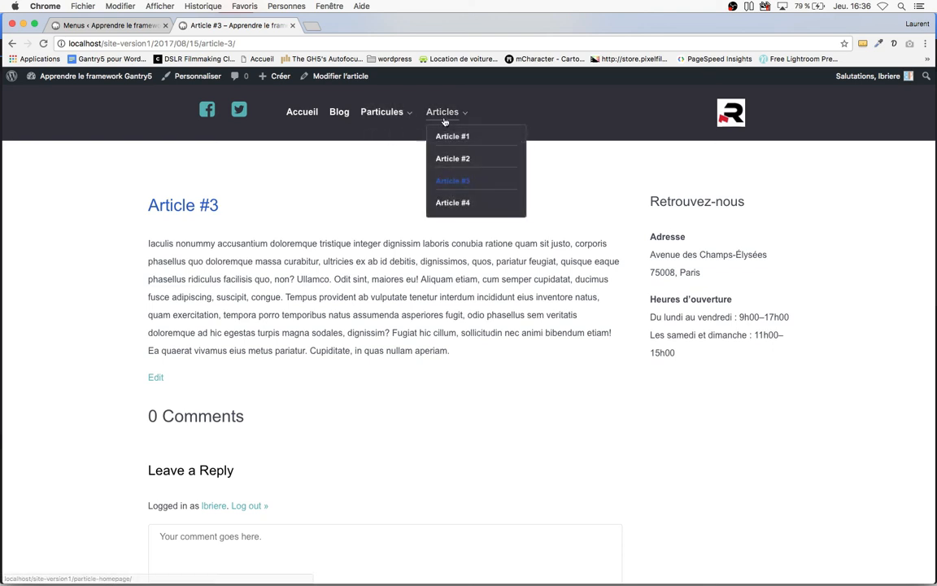
mouse_move(437, 122)
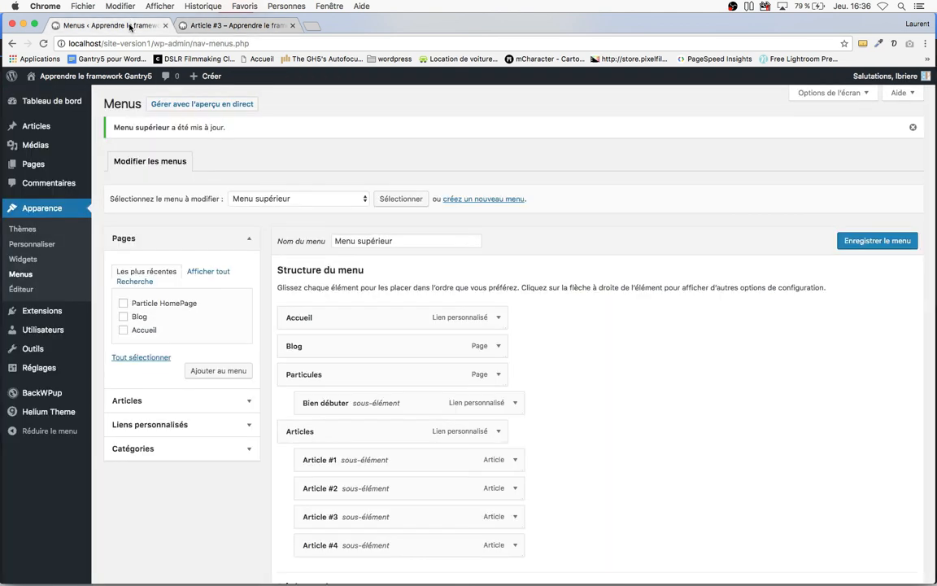
left_click(118, 26)
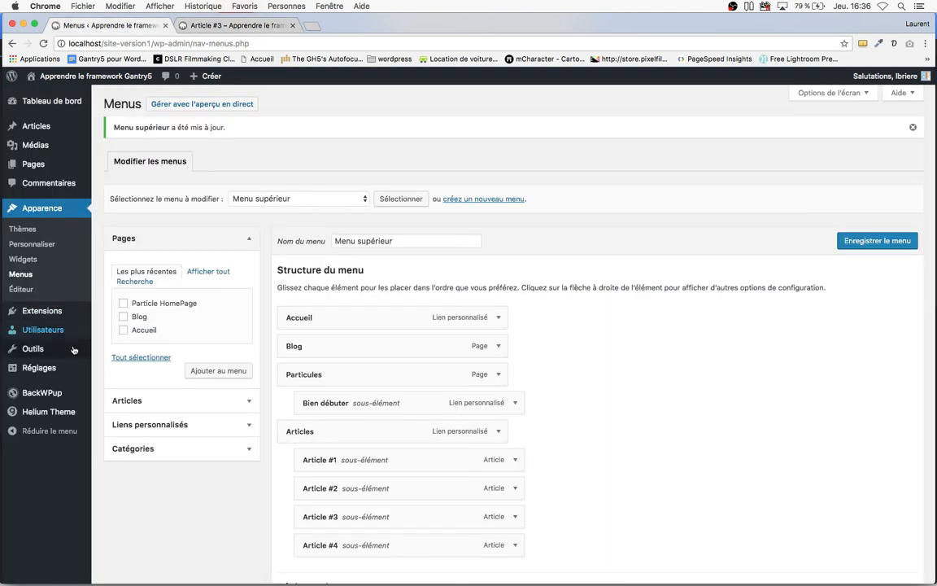
left_click(57, 411)
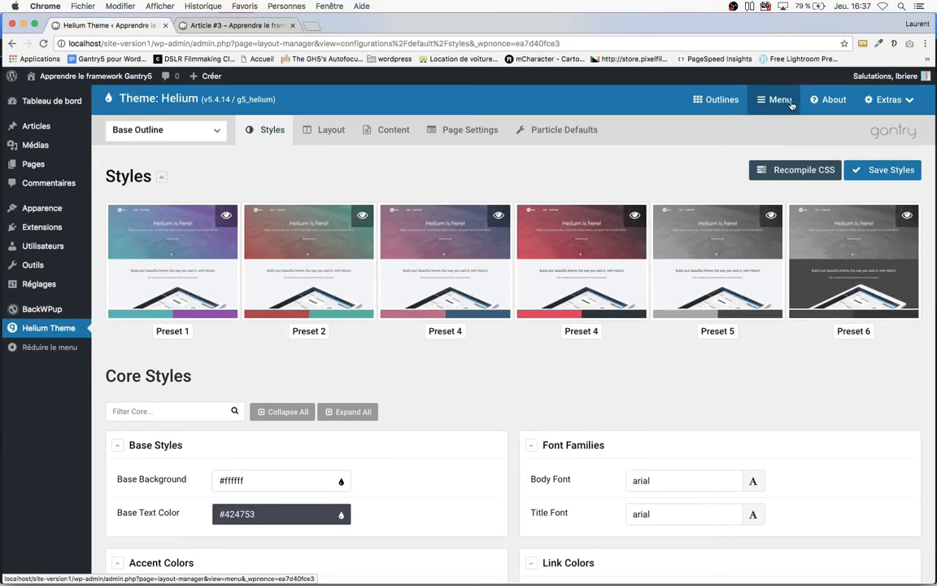
left_click(790, 103)
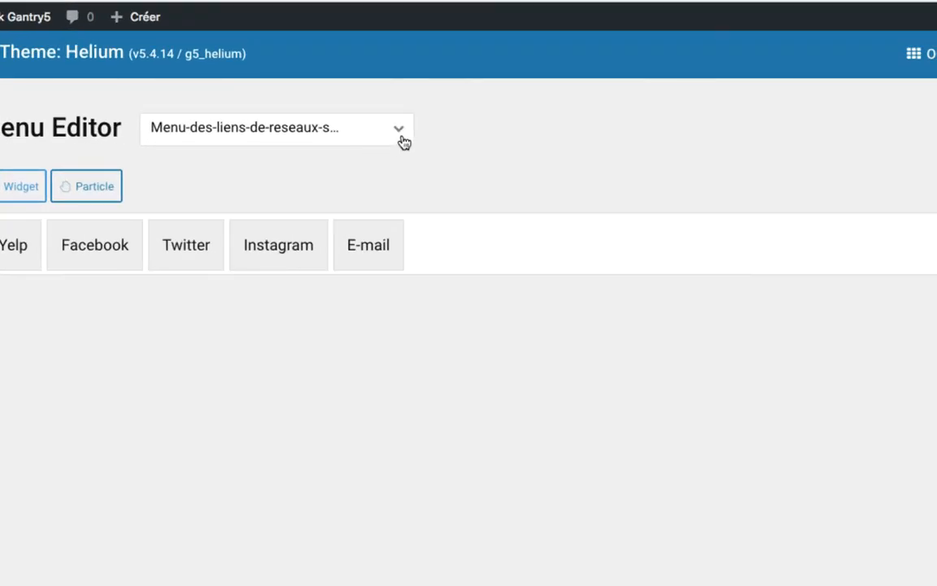
left_click(402, 140)
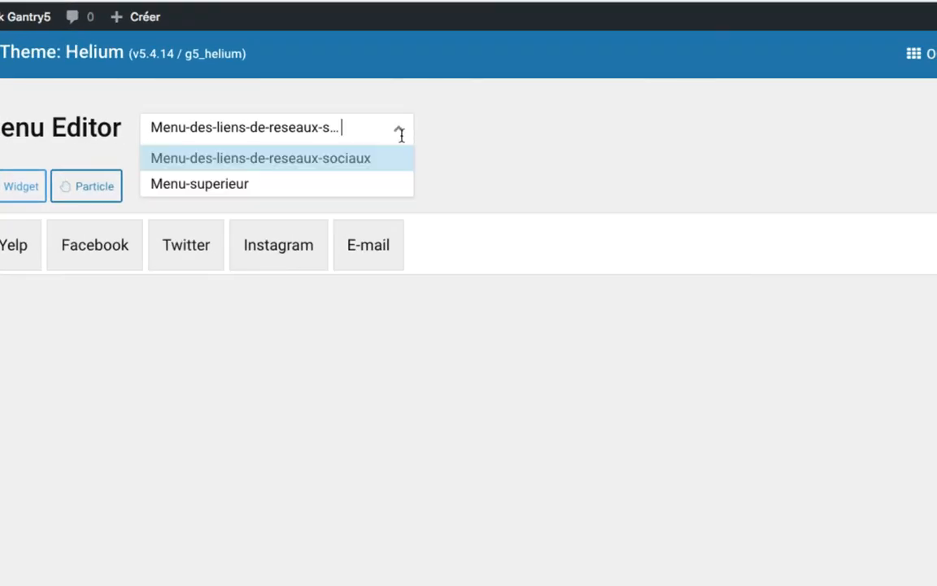
left_click(249, 184)
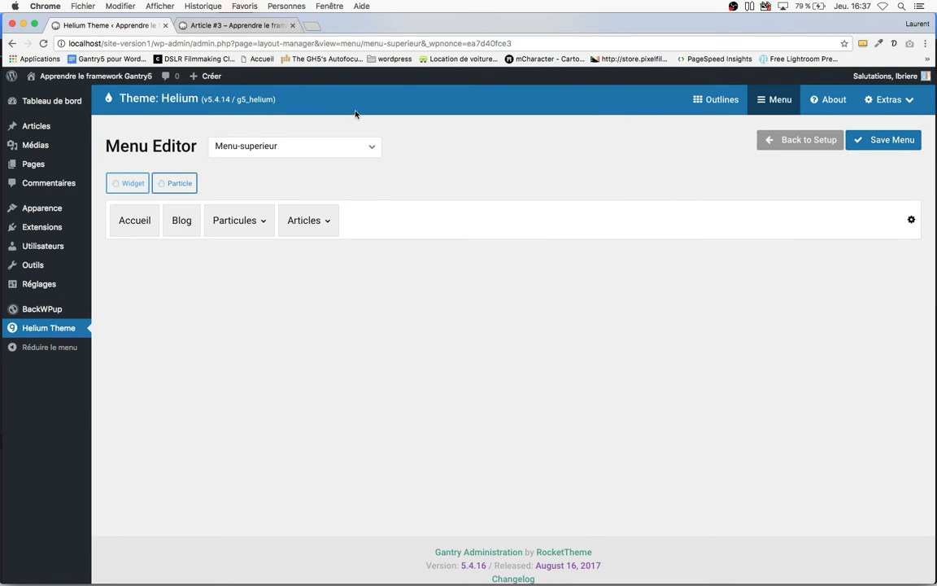
- Compare the Menu-superieur entries with the navigation menu on the Article #3 site page
left_click(236, 26)
mouse_move(386, 118)
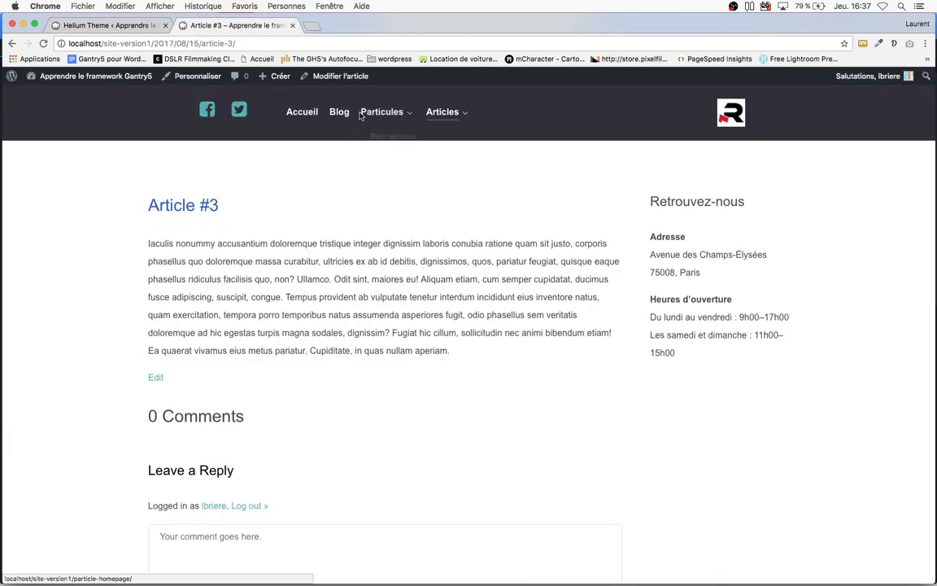
left_click(129, 25)
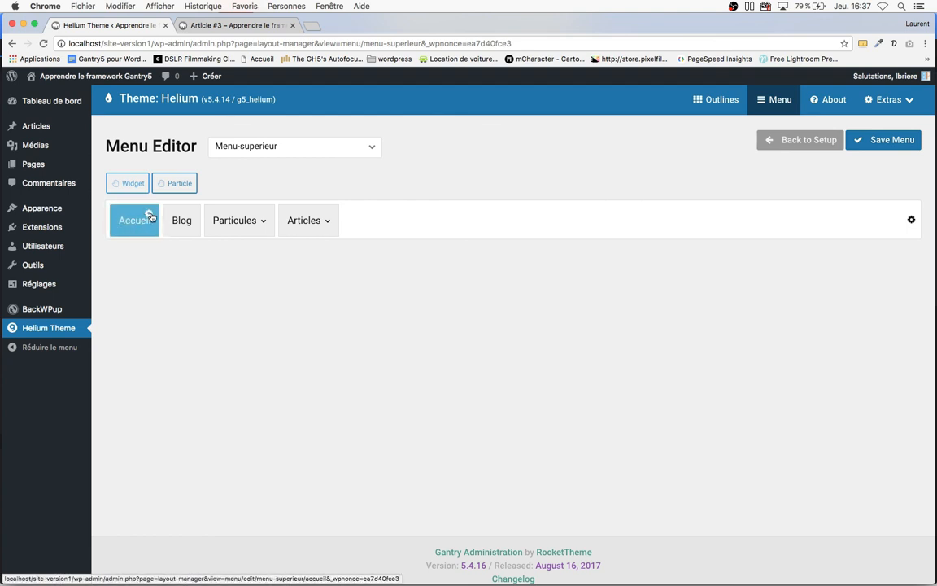
- Assign the fa-home icon at size 2x to the Accueil menu item, save the menu and reload the site page
left_click(148, 214)
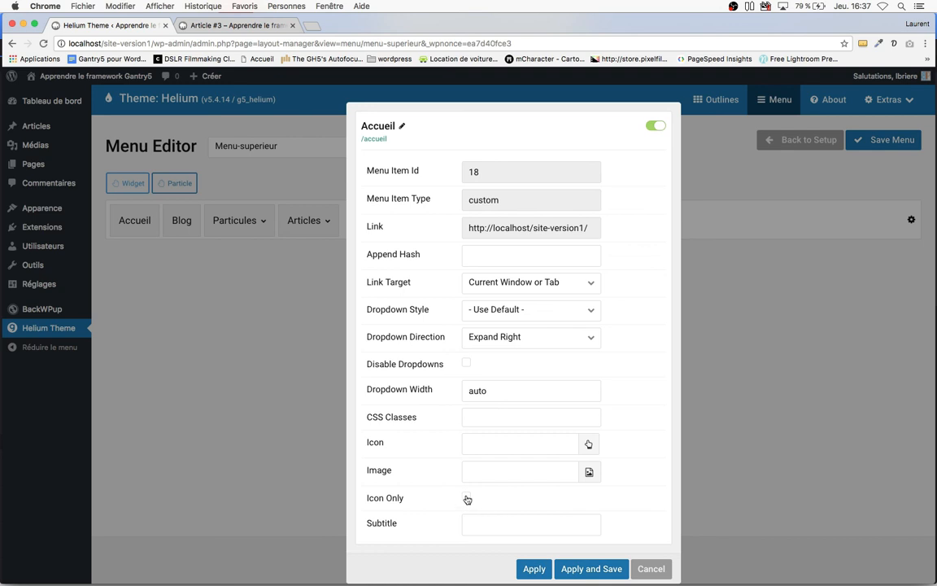
left_click(466, 497)
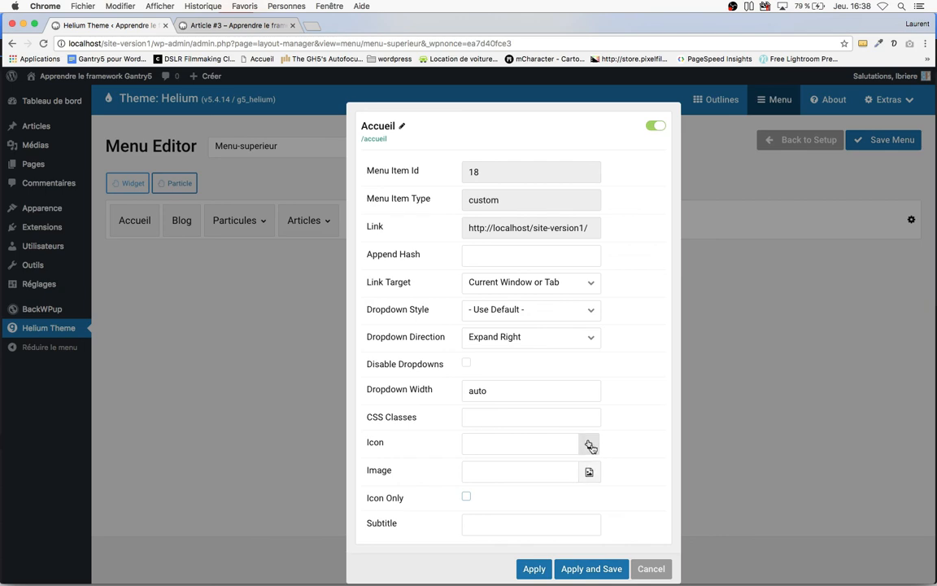
left_click(588, 445)
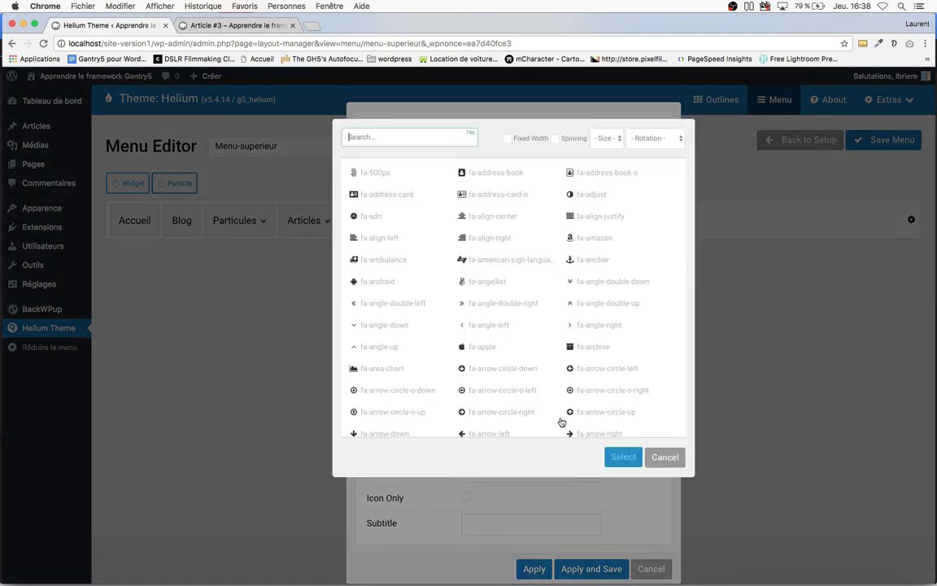
left_click(400, 134)
type("home")
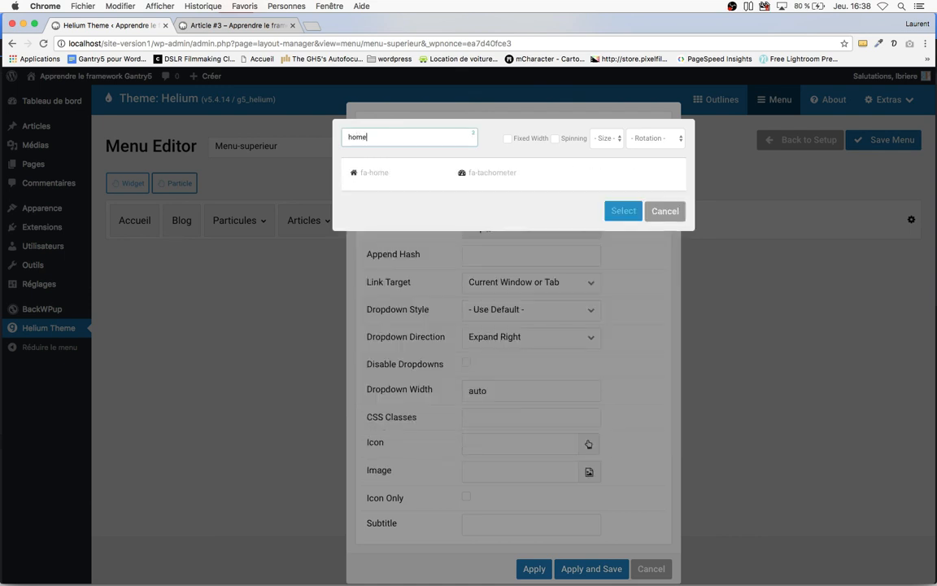
left_click(365, 173)
left_click(608, 139)
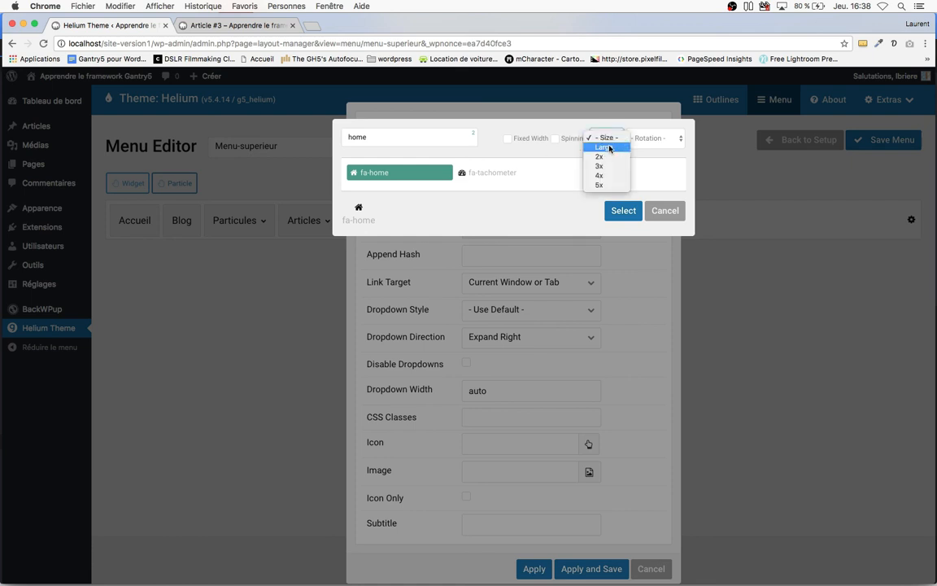
left_click(606, 156)
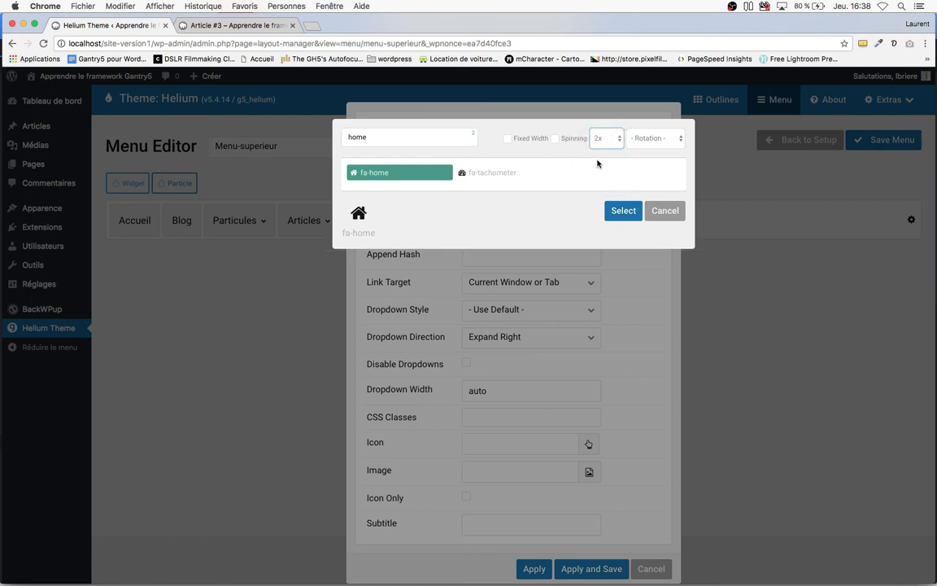
left_click(623, 211)
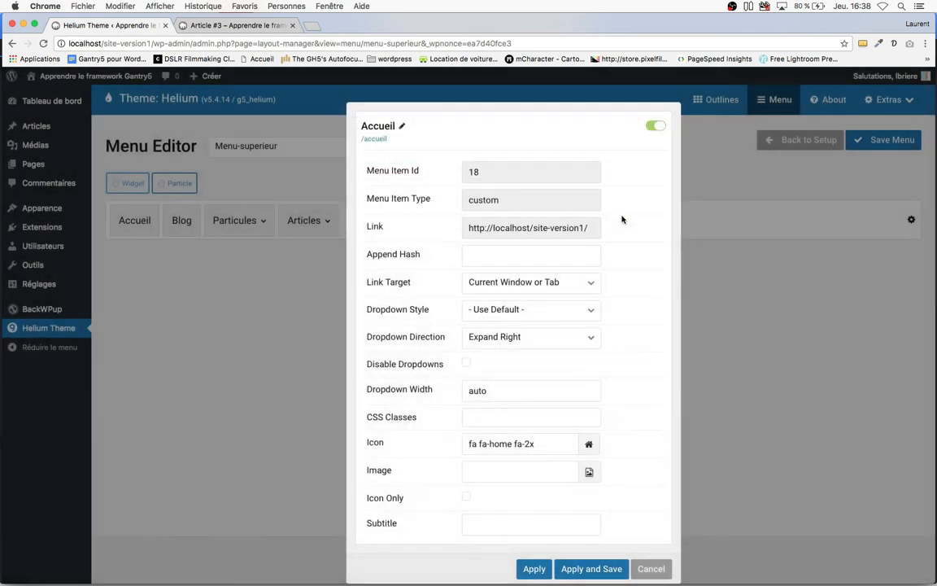
left_click(574, 569)
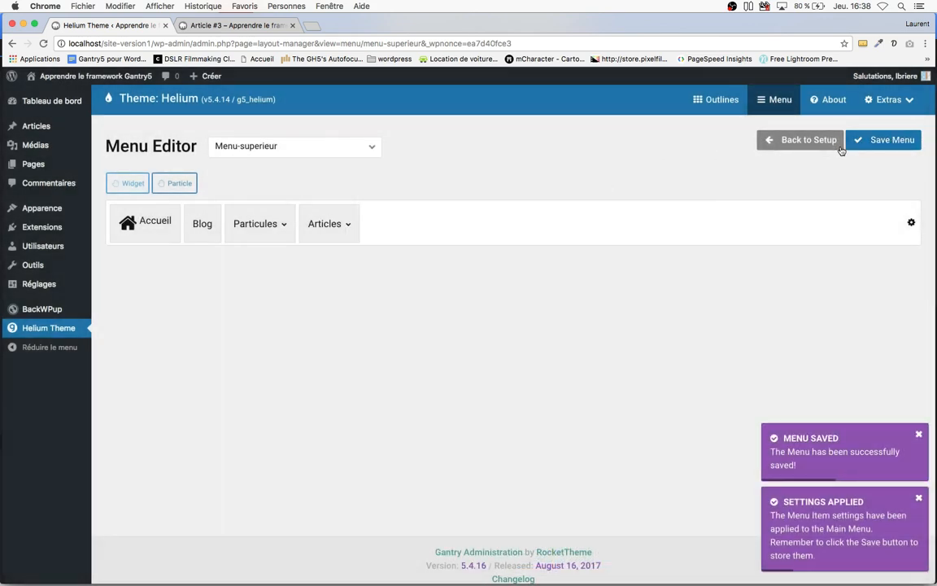
left_click(227, 25)
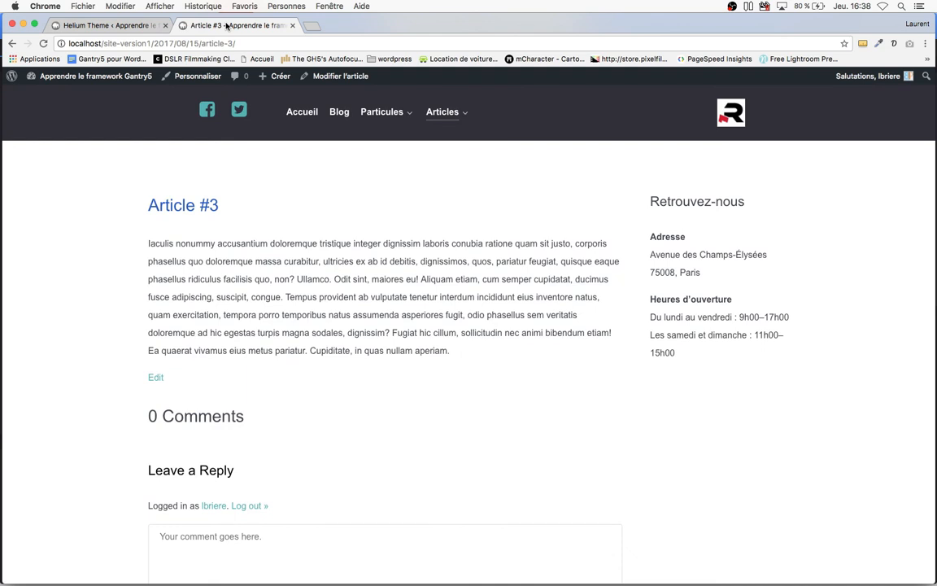
key("super+r")
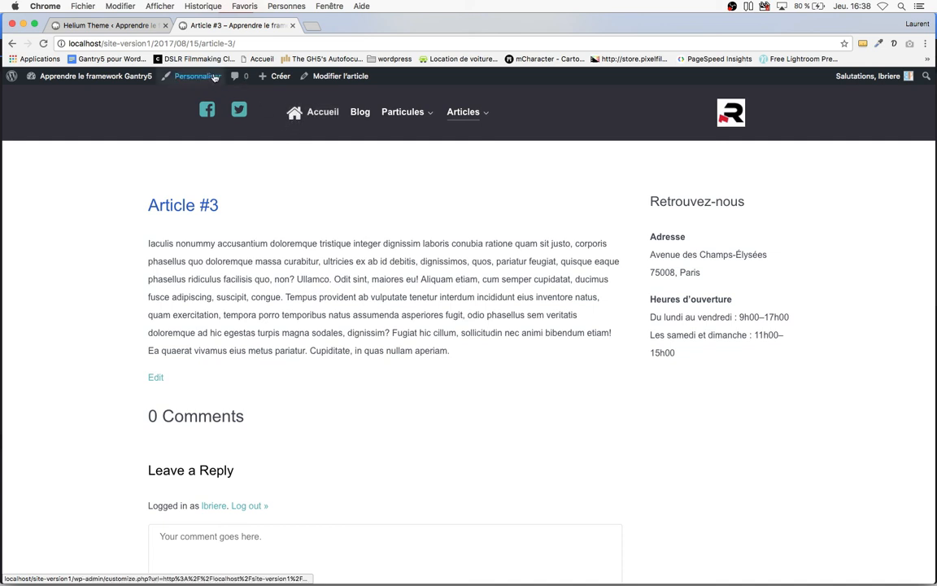
- Enable Icon Only for the Accueil menu item, save the menu and reload the site page
left_click(122, 26)
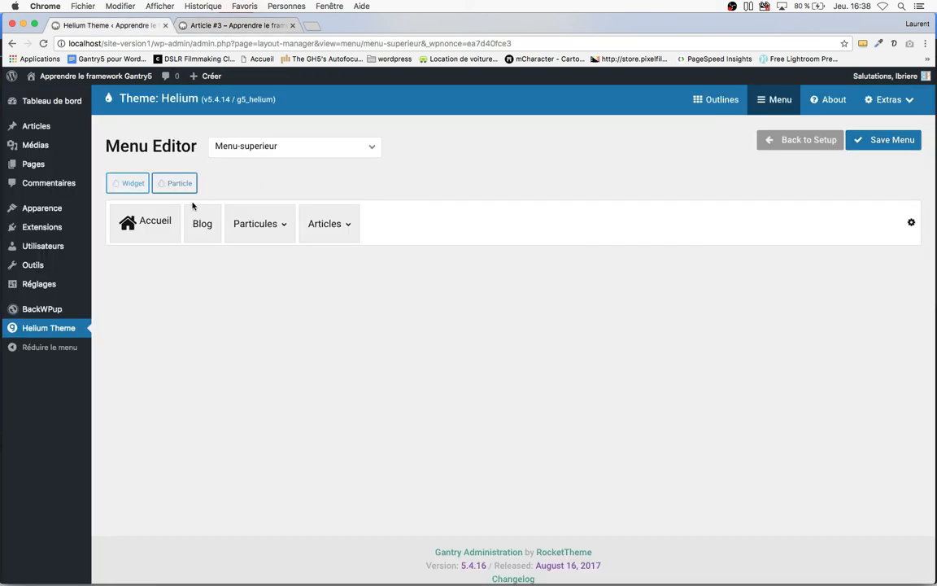
mouse_move(124, 219)
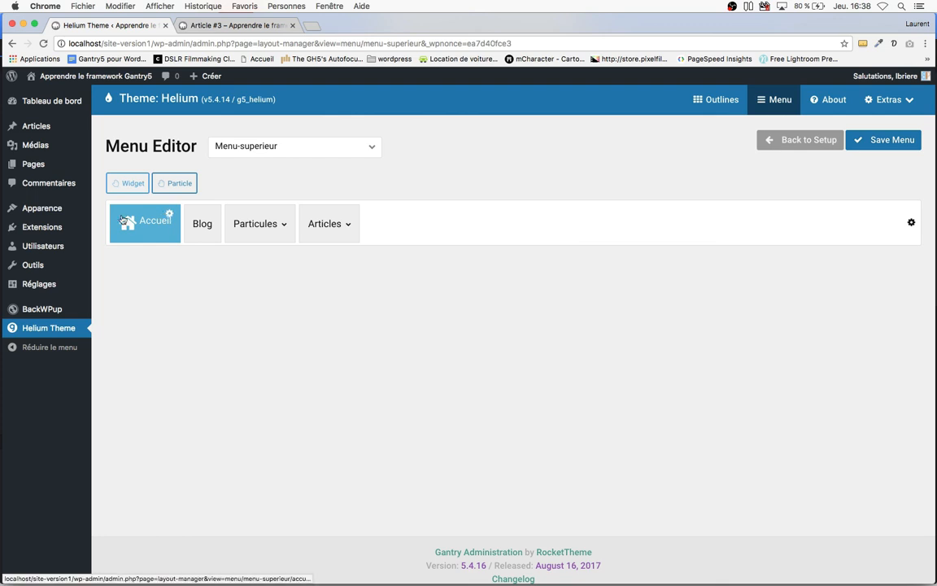
left_click(169, 215)
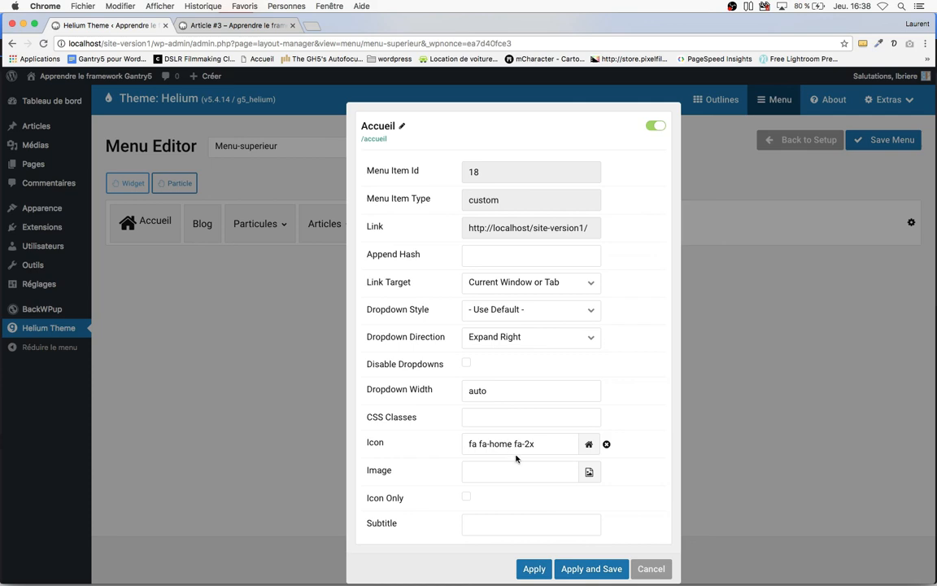
left_click(467, 497)
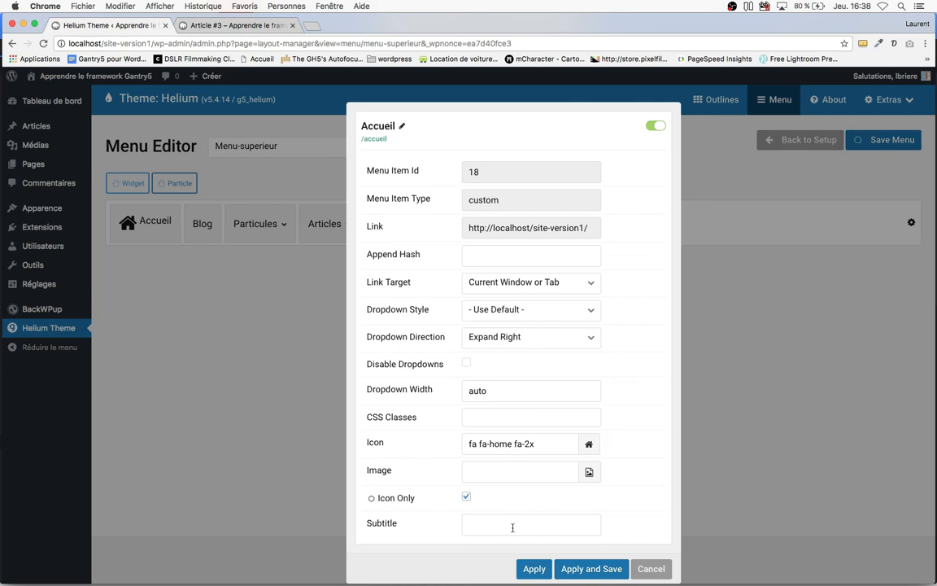
left_click(561, 568)
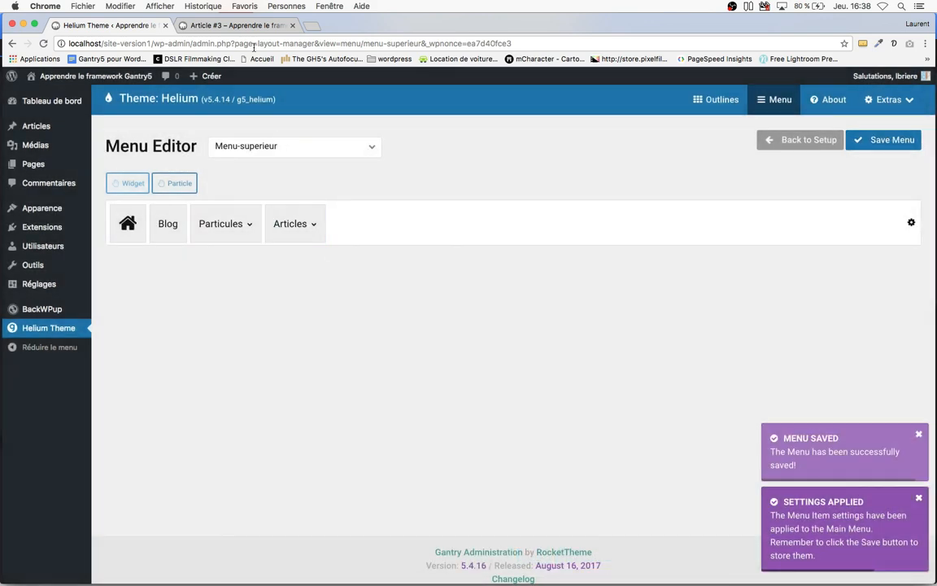
left_click(244, 25)
key("super+r")
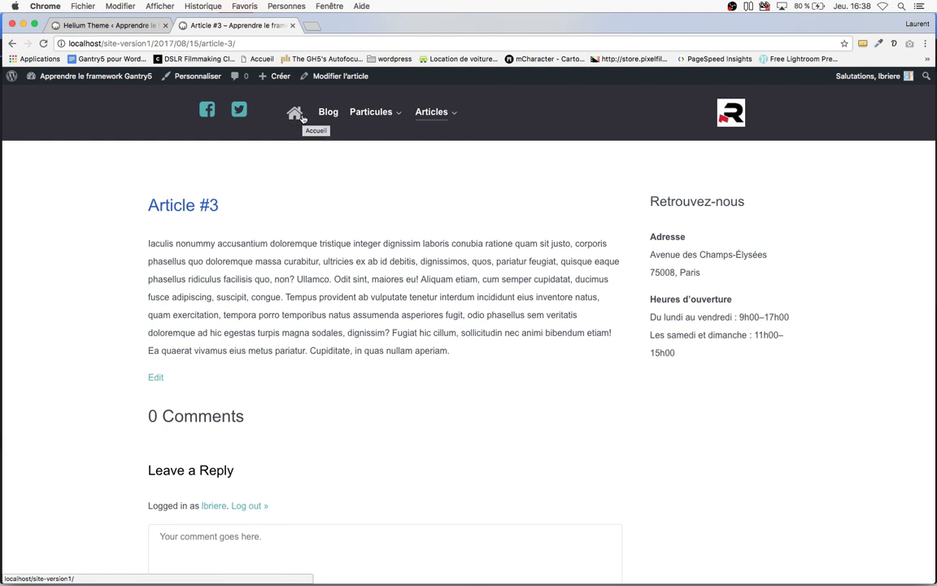
- Examine the sub-items under the Particules and Articles entries in the Menu Editor
left_click(151, 25)
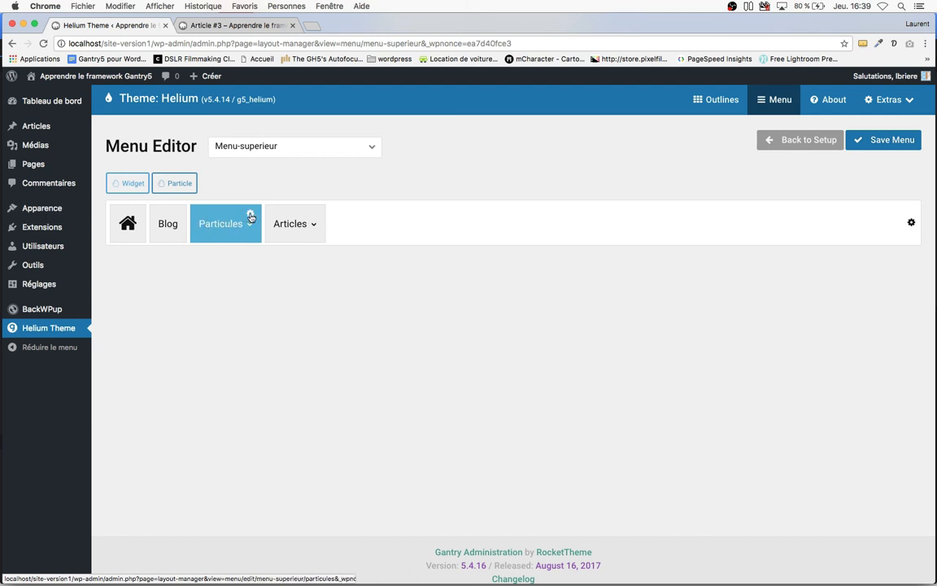
left_click(224, 229)
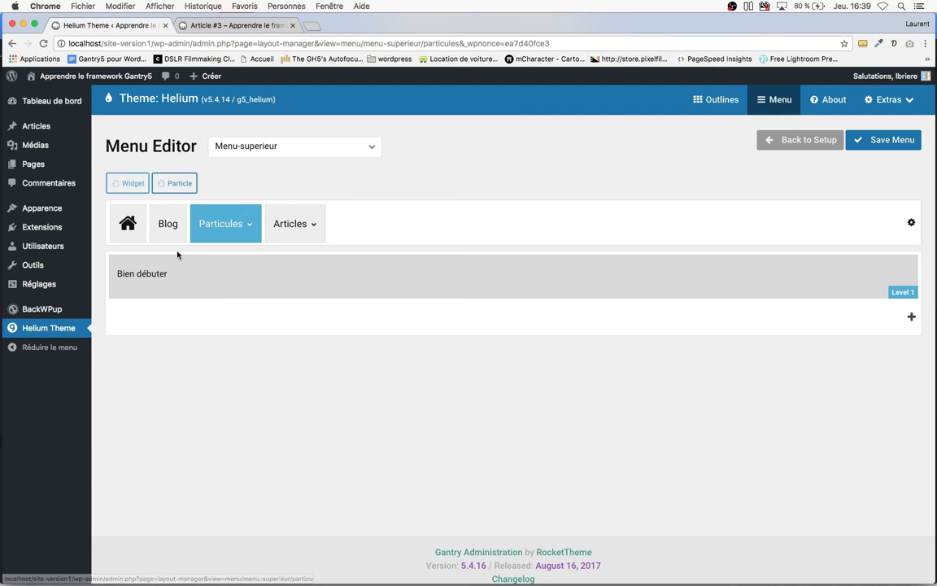
left_click(175, 281)
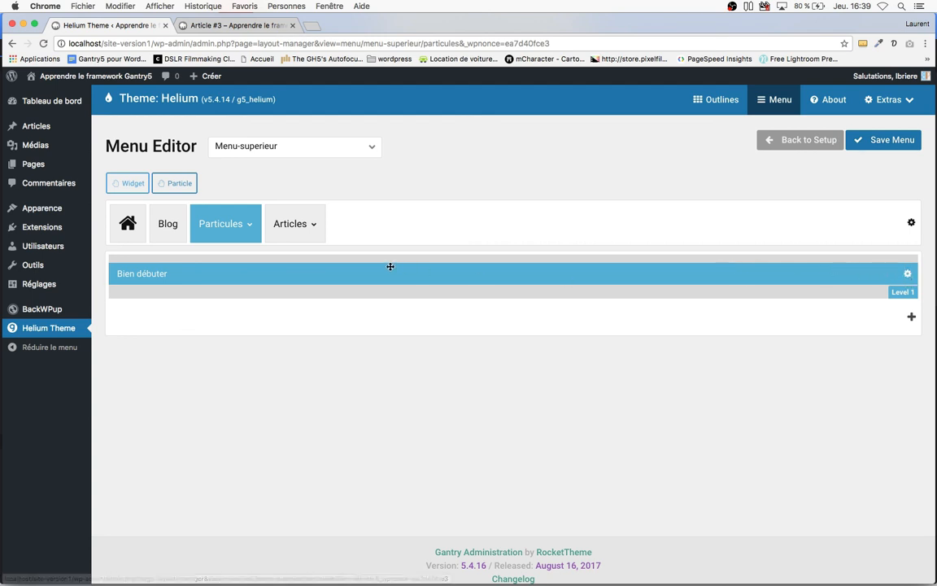
left_click(287, 224)
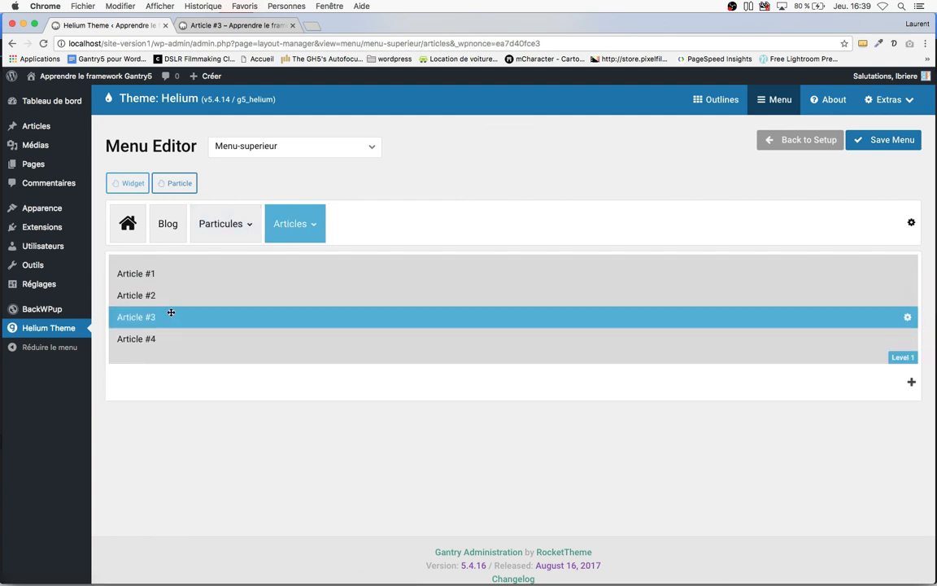
- Open the Particules menu item's settings and examine its dropdown and CSS Classes options alongside the reloaded site page
left_click(249, 217)
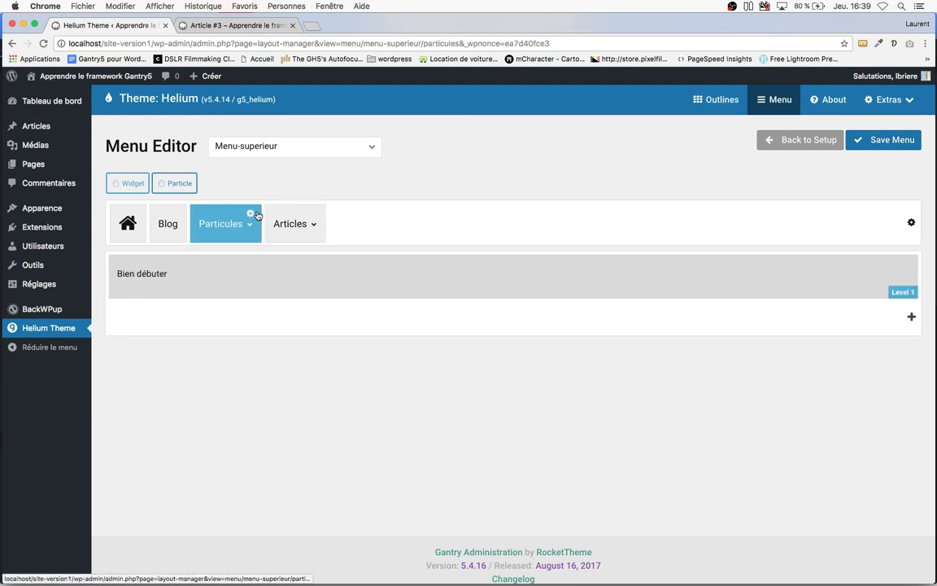
left_click(249, 216)
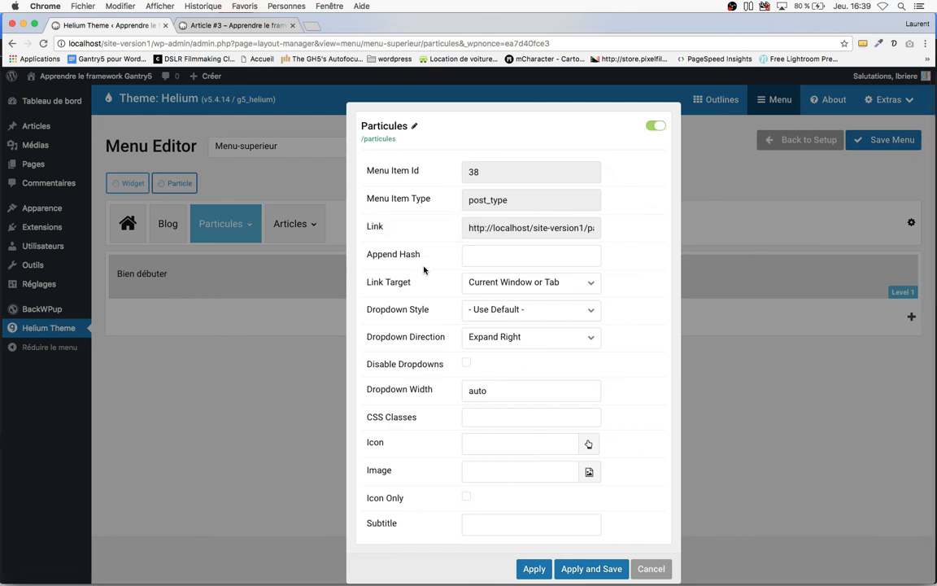
left_click(257, 26)
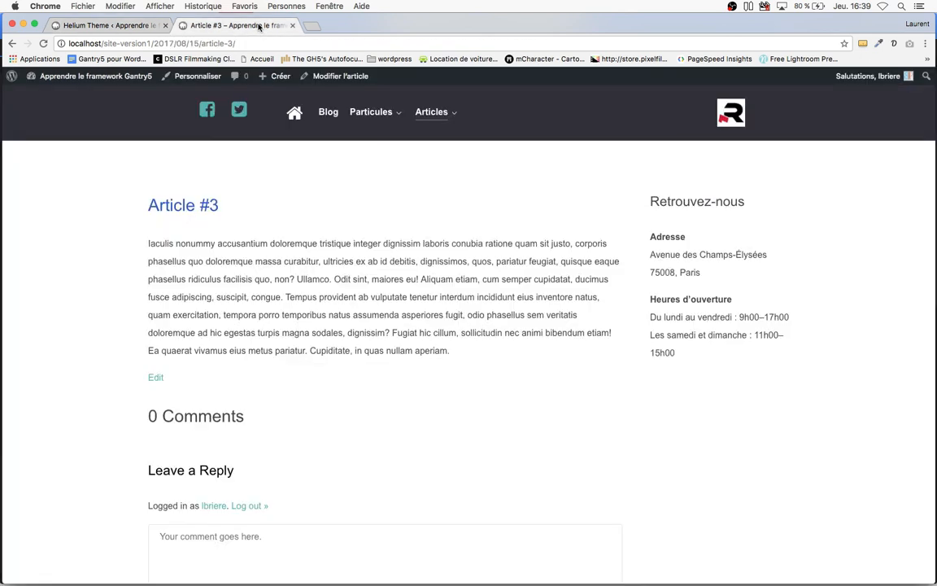
key("super+r")
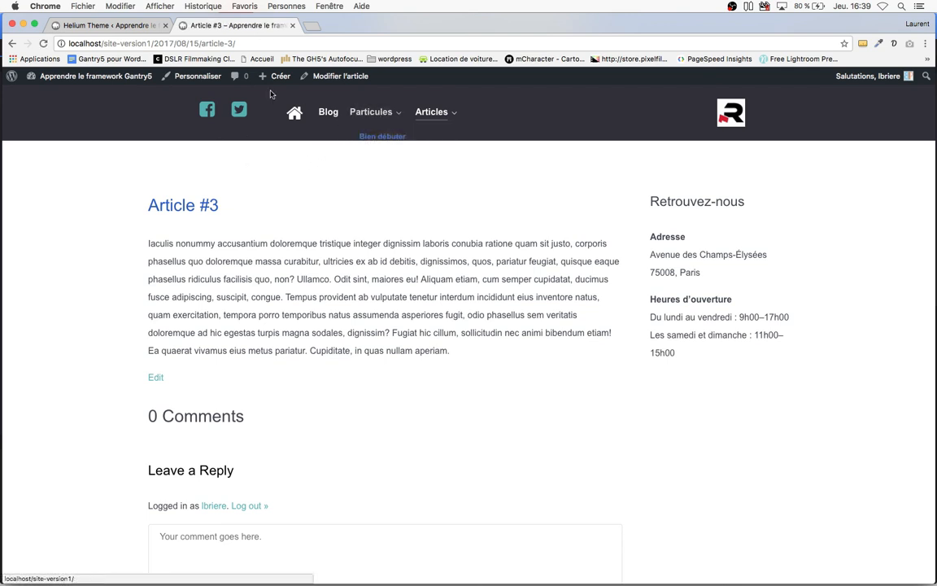
left_click(108, 26)
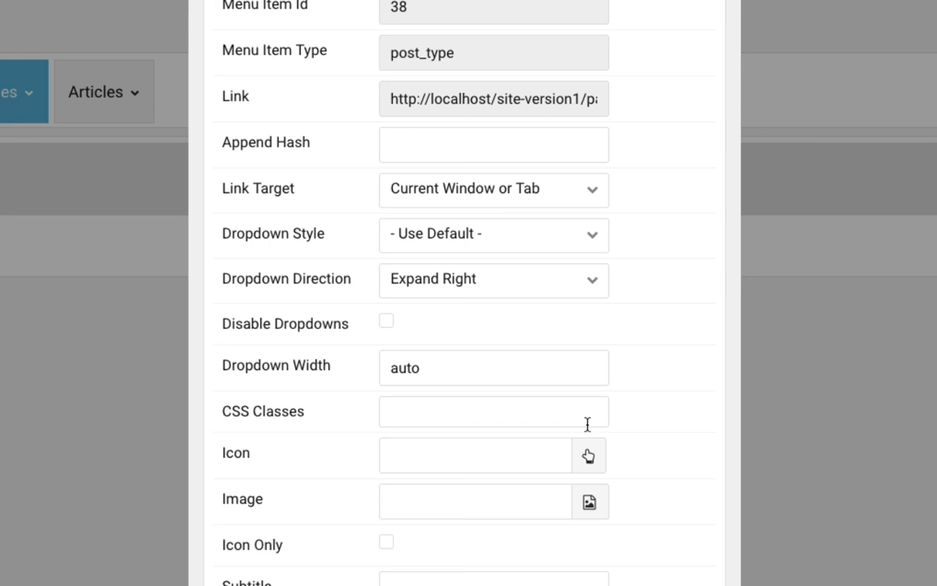
left_click_drag(317, 418, 222, 411)
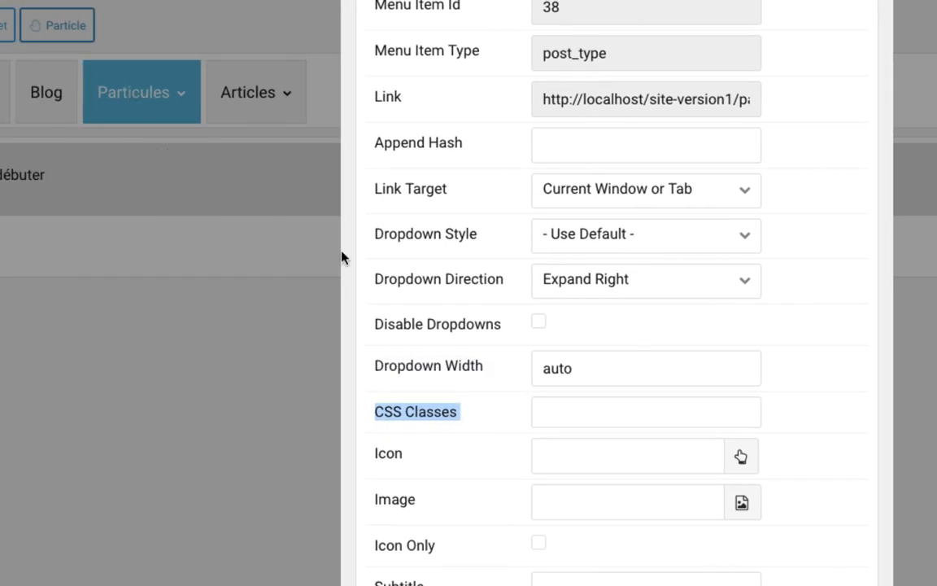
- Set the Particules item's Dropdown Direction to Expand Left, apply and save it, and check the dropdown on the reloaded site page
left_click(583, 423)
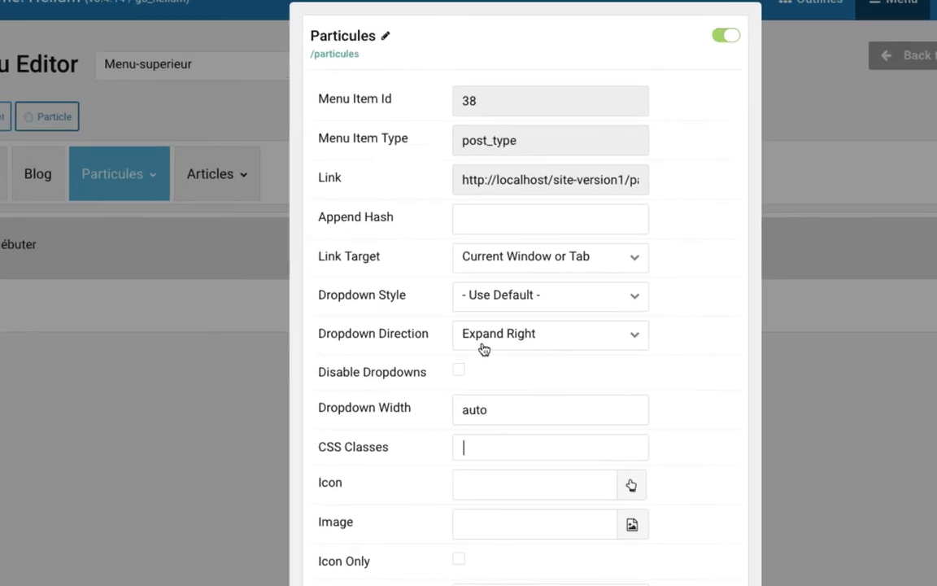
mouse_move(403, 332)
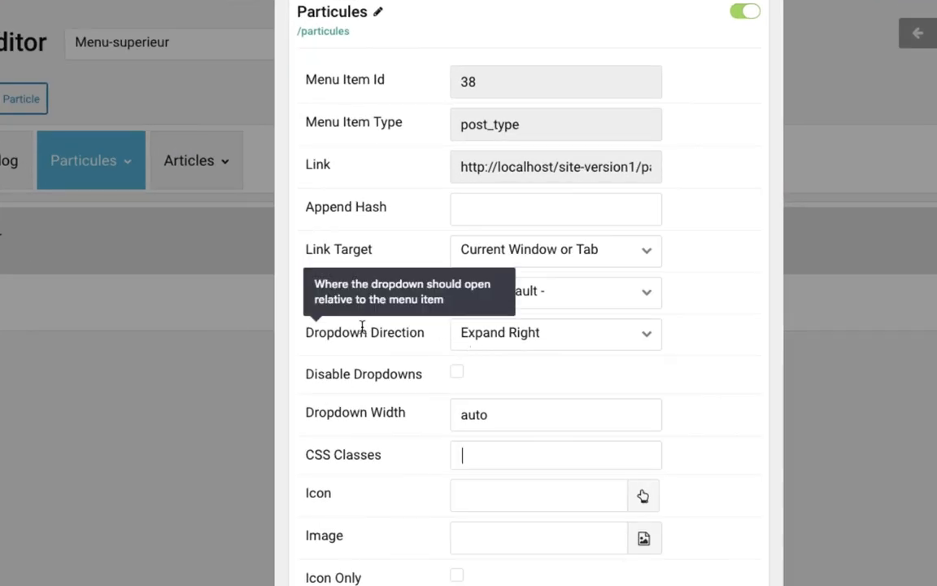
left_click(515, 334)
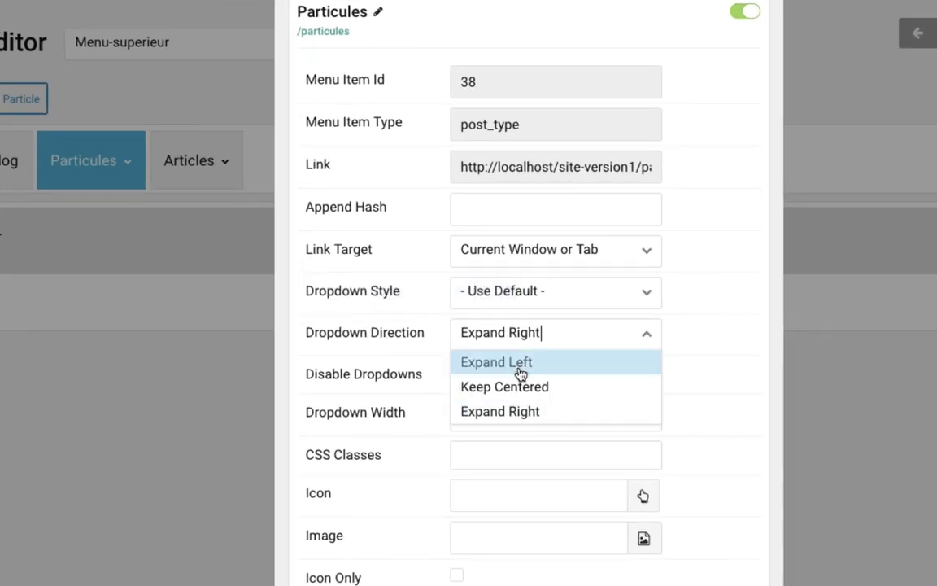
left_click(511, 366)
left_click(525, 350)
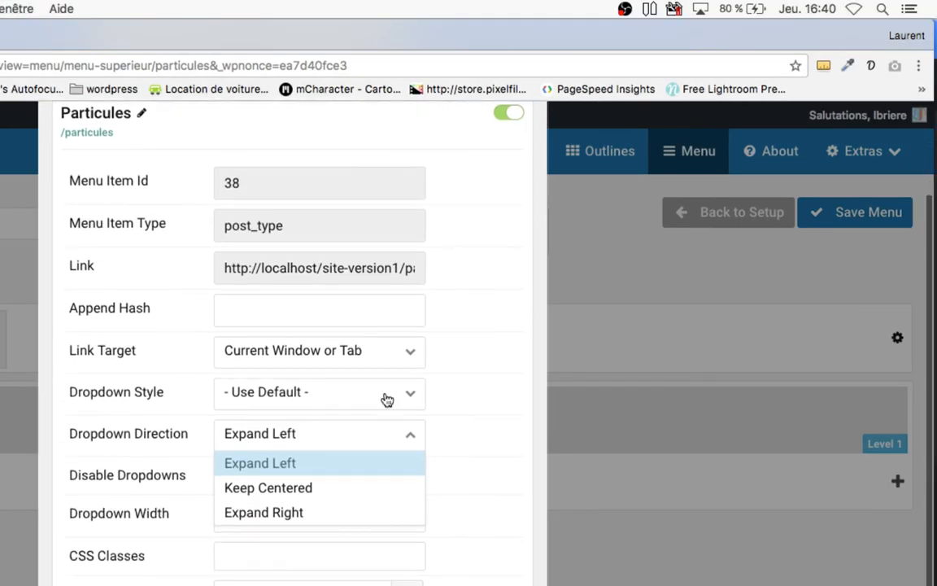
left_click(284, 468)
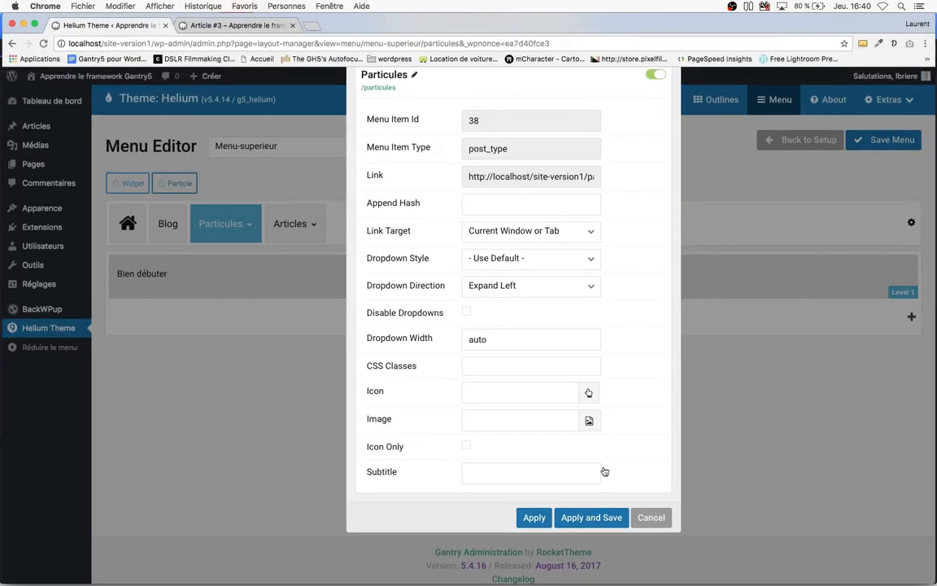
left_click(593, 517)
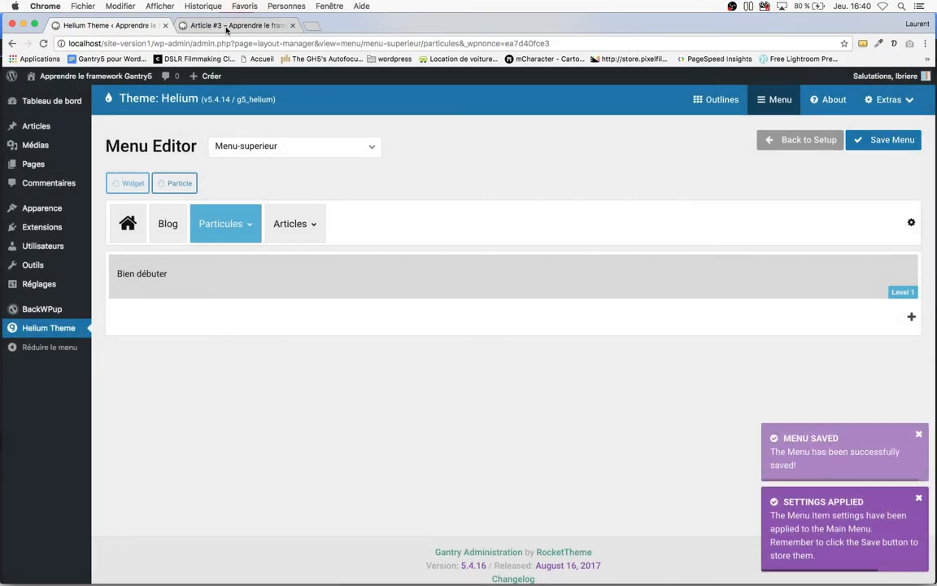
left_click(227, 27)
key("super+r")
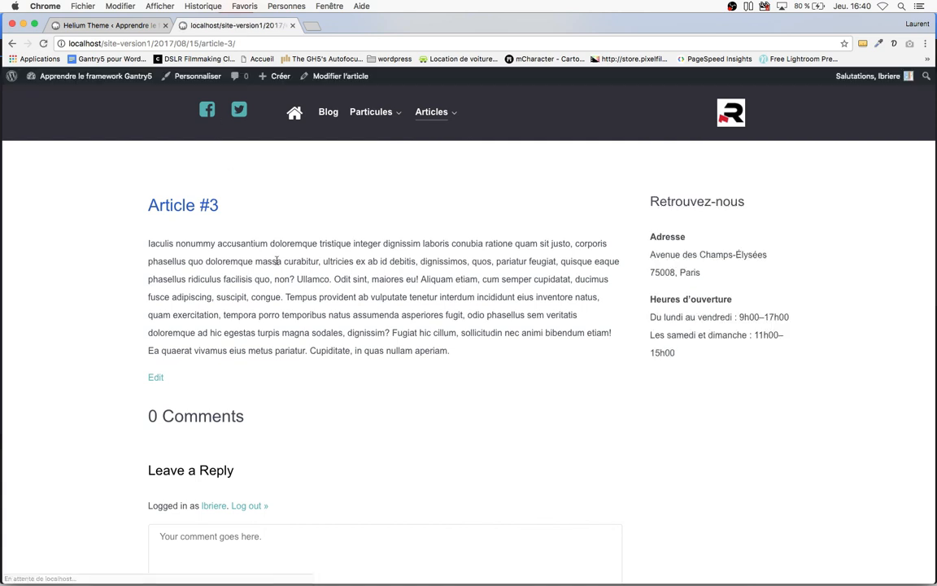
mouse_move(362, 114)
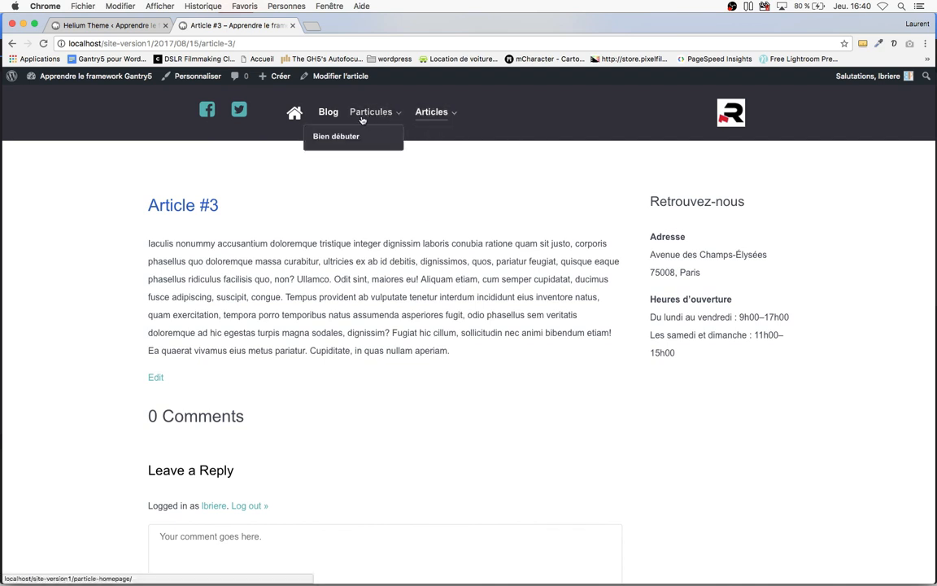
- Show the Articles sub-items in the Menu Editor and compare them with the Articles dropdown on the site page
left_click(131, 27)
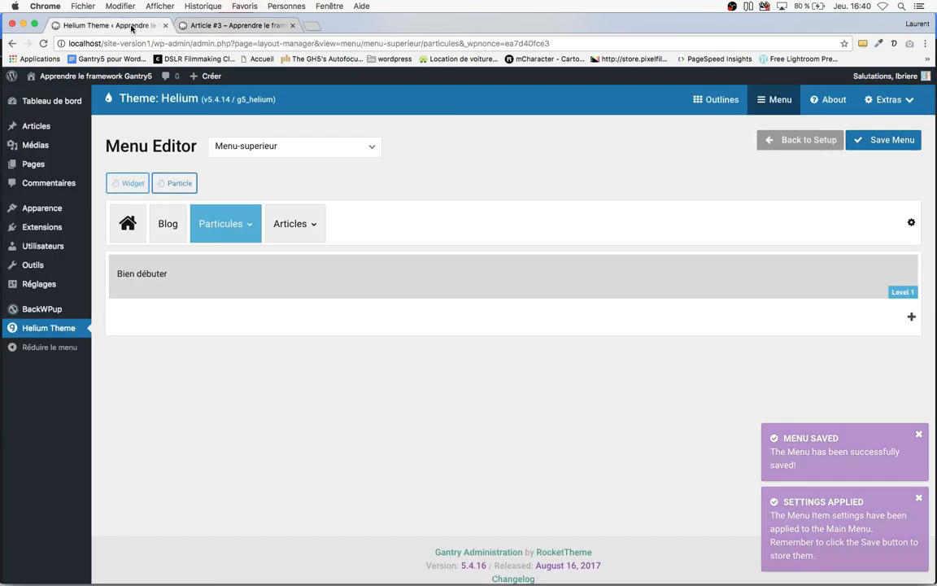
left_click(288, 223)
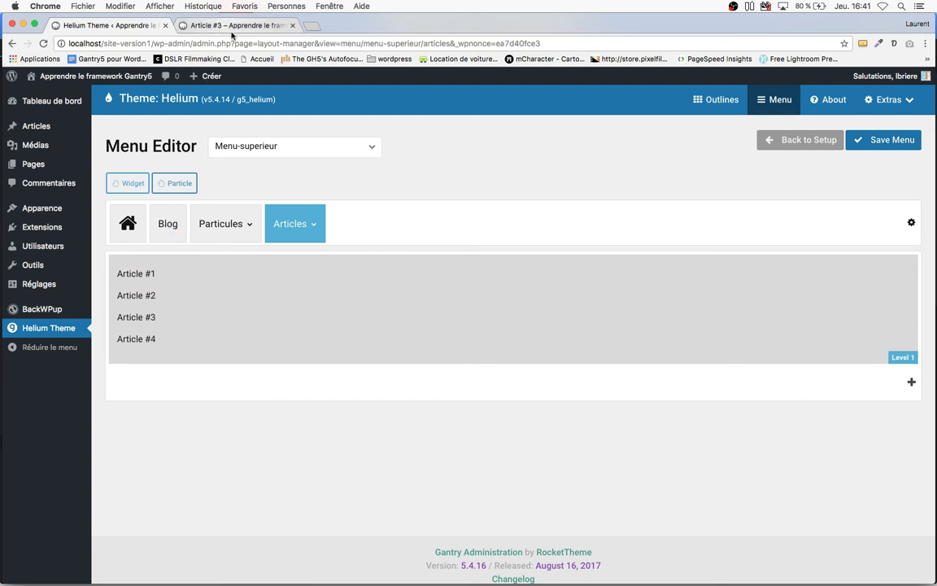
left_click(232, 26)
mouse_move(432, 129)
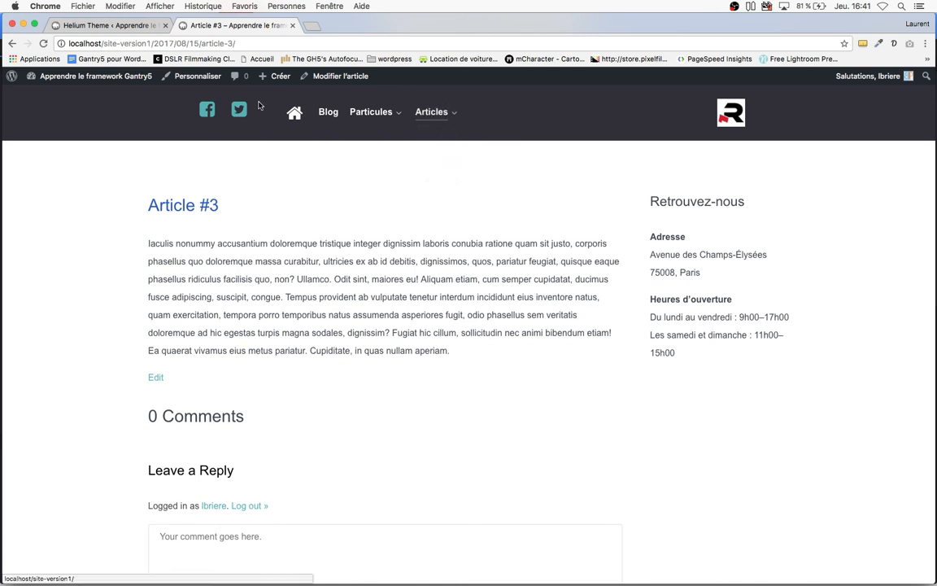
- Add a second column to the Articles submenu and move Article #3 and Article #4 into it
left_click(140, 29)
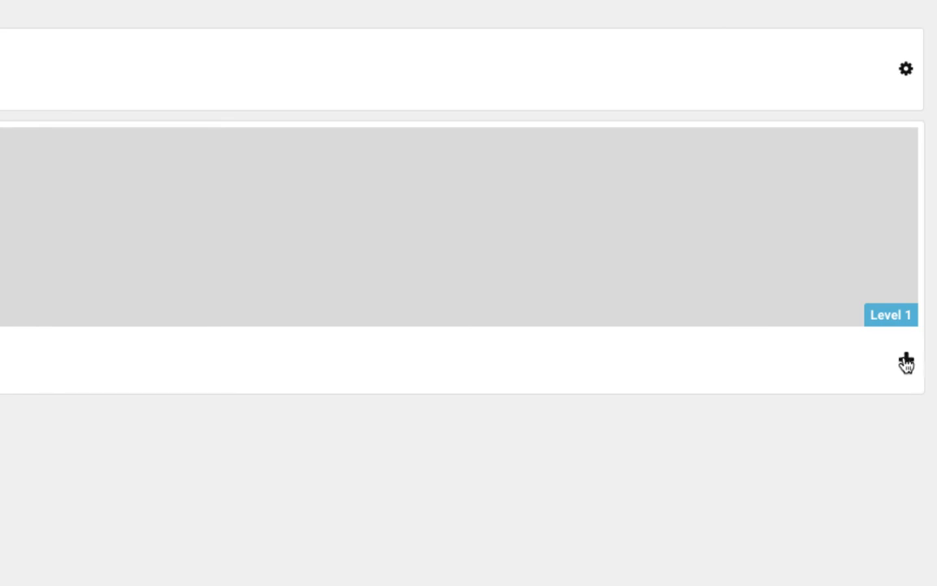
left_click(907, 362)
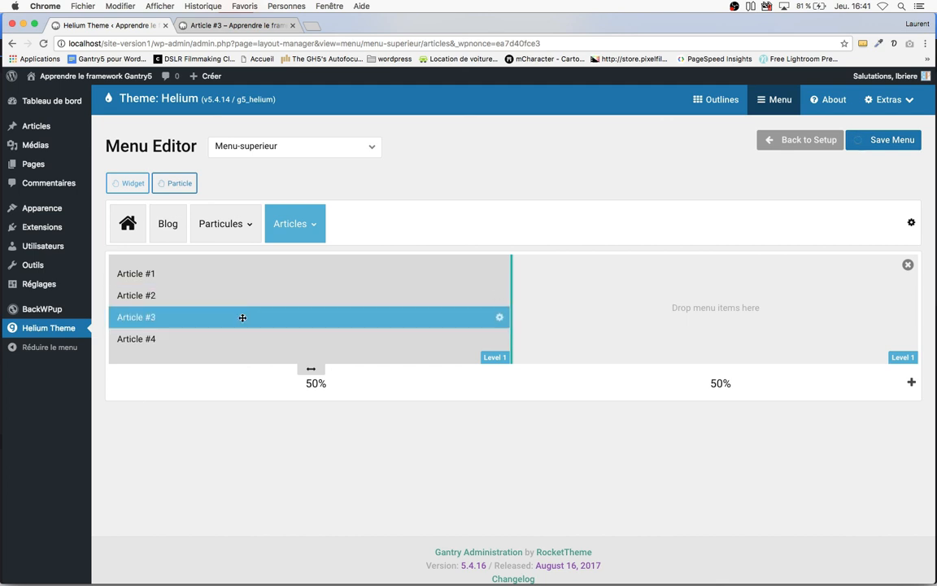
left_click_drag(172, 318, 571, 274)
left_click_drag(198, 318, 603, 276)
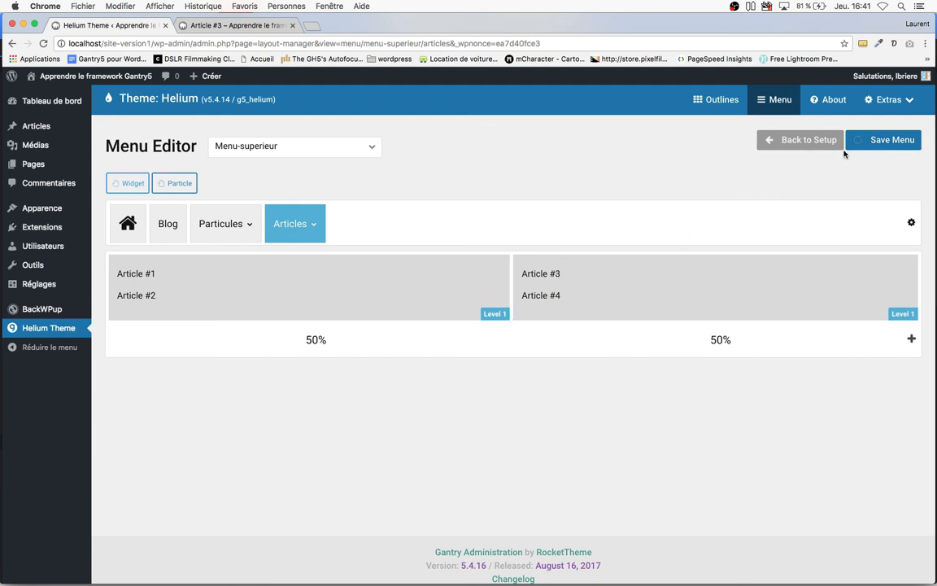
- Save the two-column Articles menu and check its dropdown on the site page
left_click(885, 140)
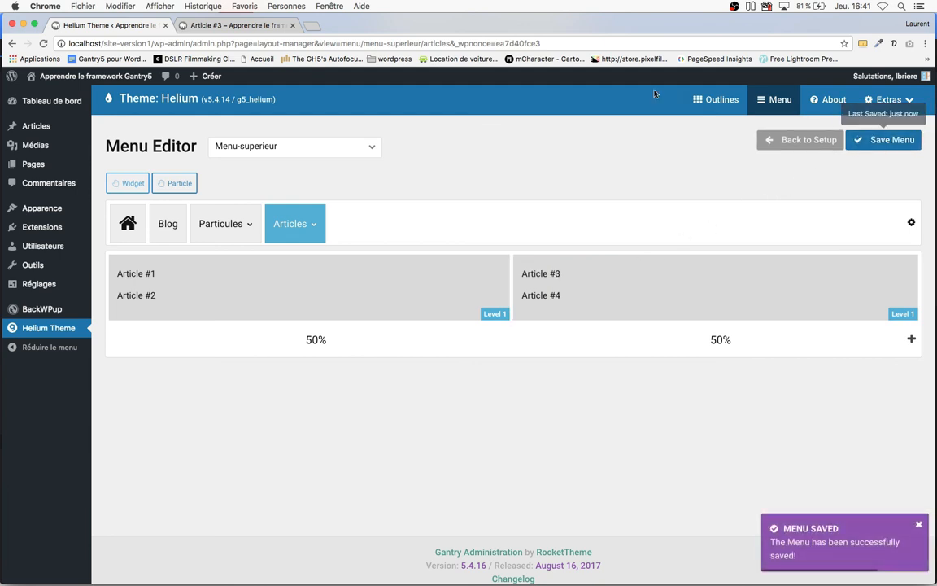
left_click(234, 27)
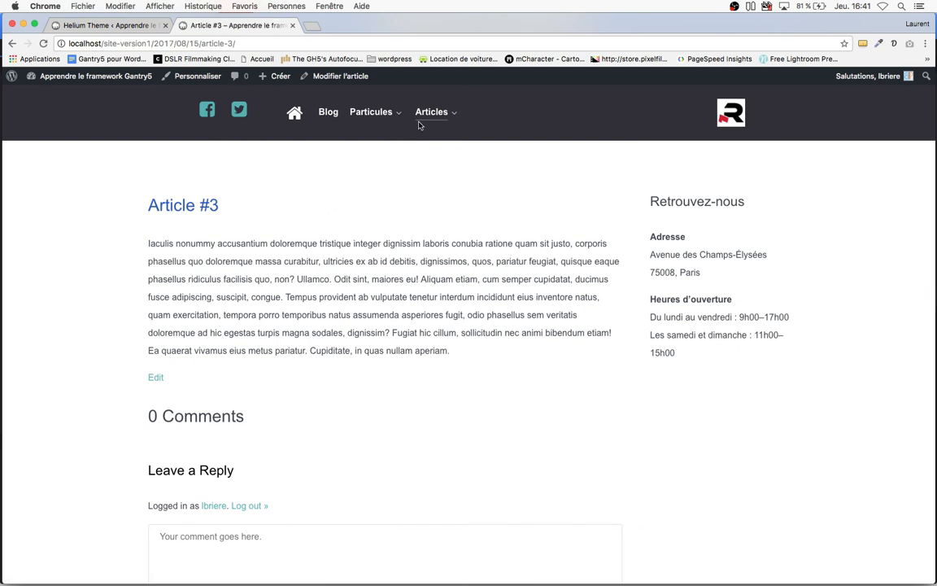
mouse_move(430, 115)
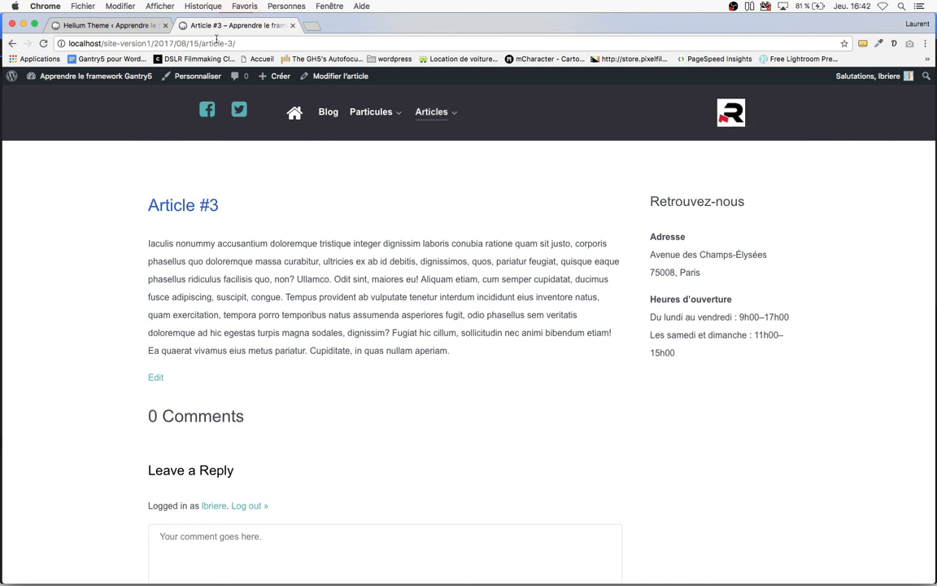
- Set the Articles item's Dropdown Style to Simple, apply and save it, and check the dropdown on the site page
left_click(125, 29)
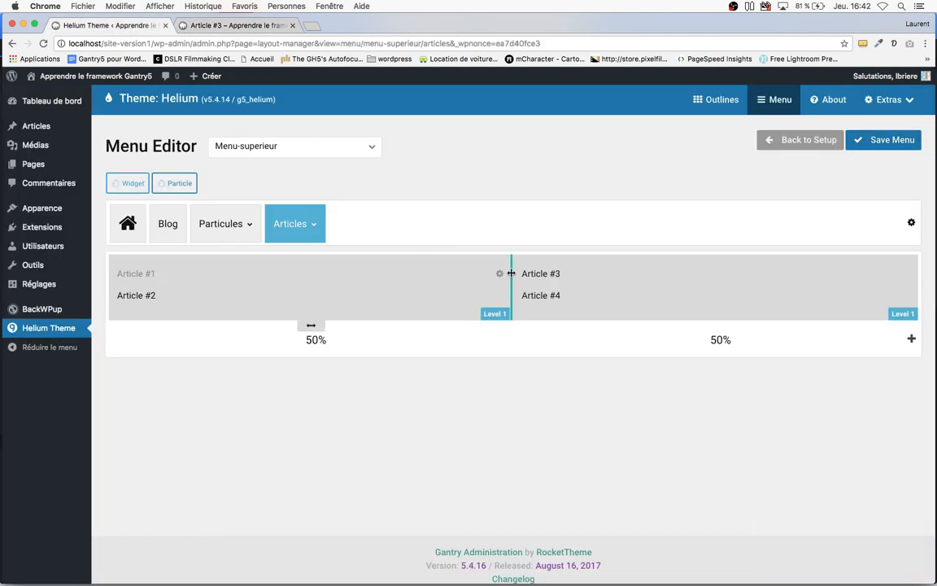
left_click(314, 215)
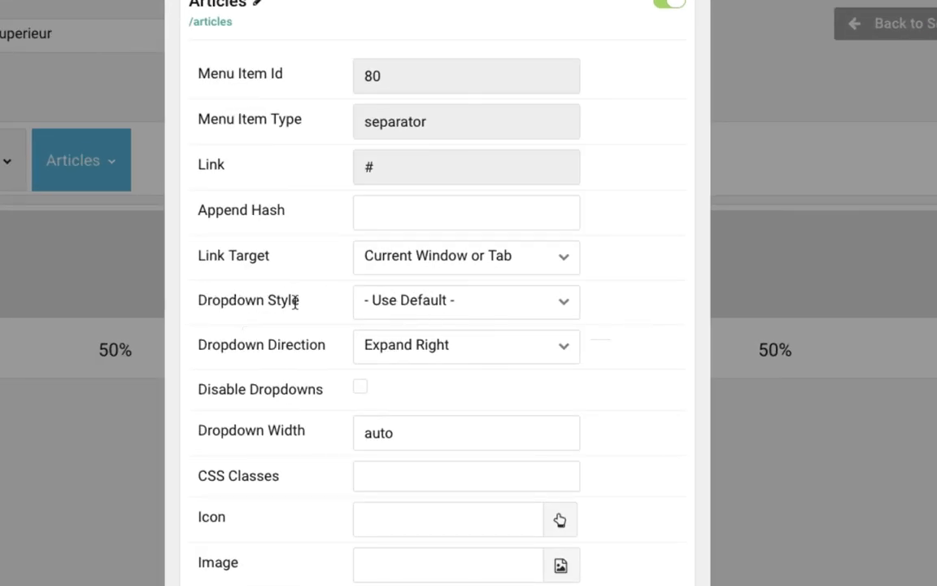
left_click(554, 302)
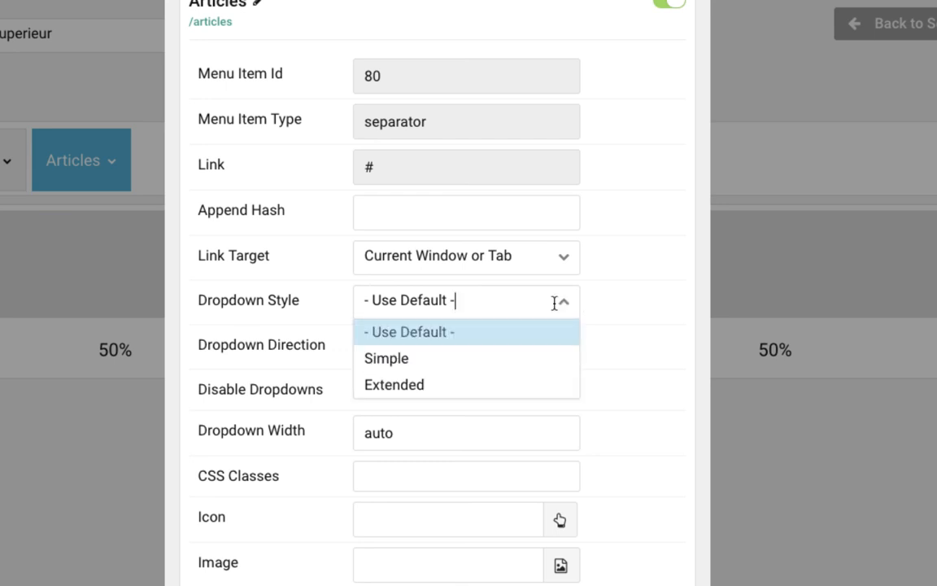
left_click(402, 372)
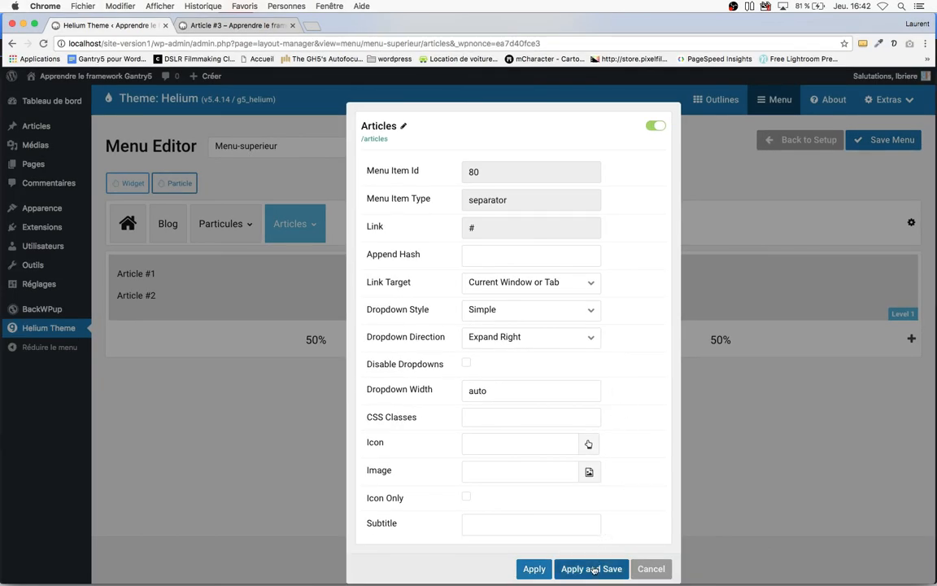
left_click(591, 568)
left_click(262, 30)
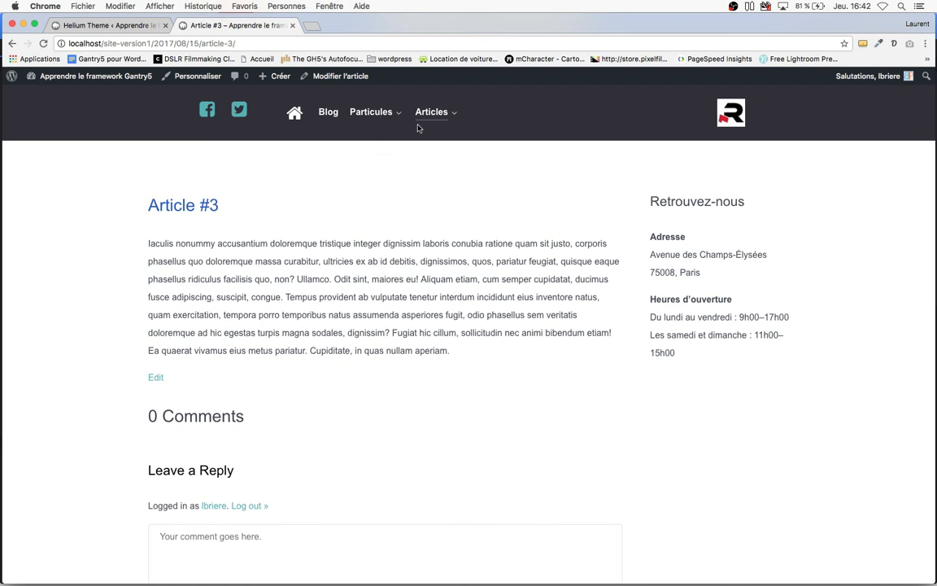
mouse_move(431, 120)
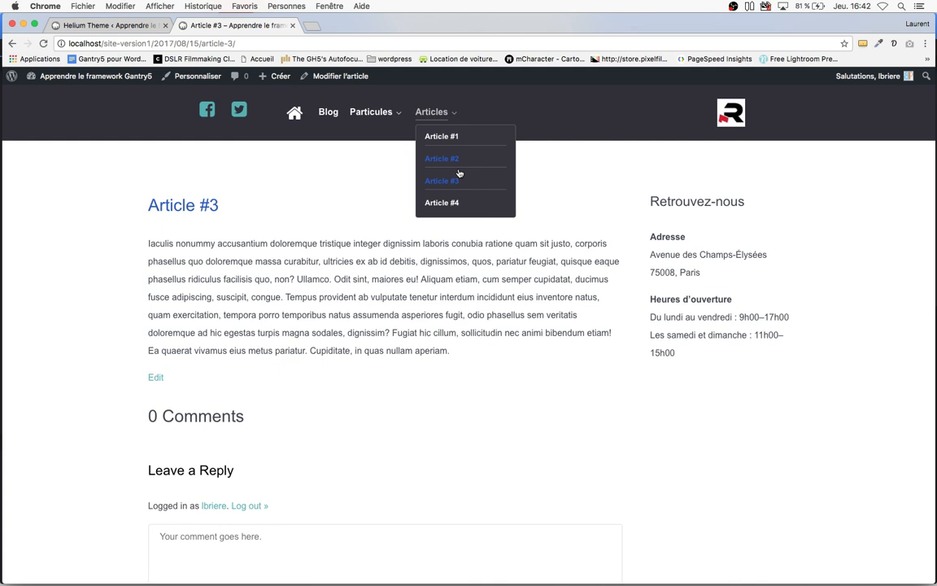
- Set the Articles item's Dropdown Width to 400px, apply and save it, and check the dropdown on the reloaded site page
left_click(112, 25)
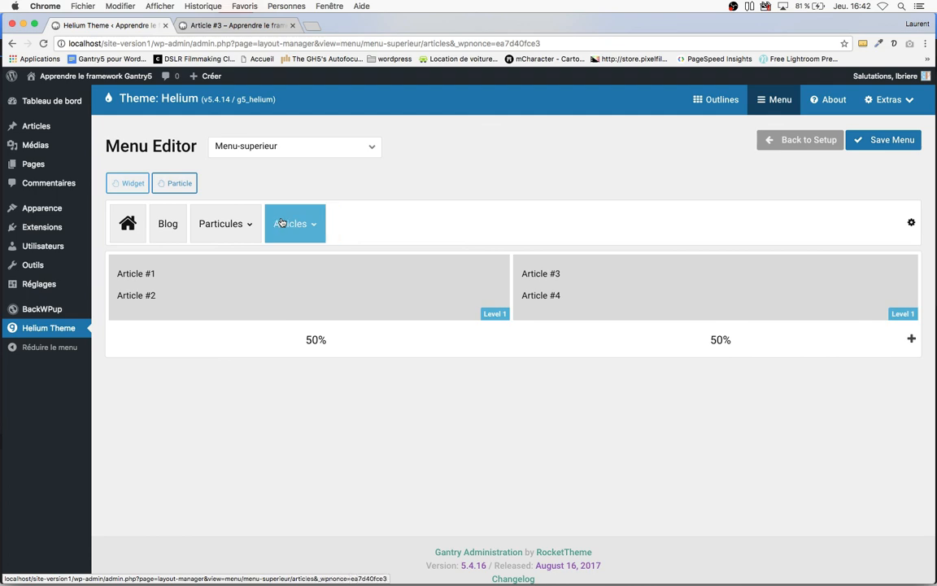
left_click(315, 217)
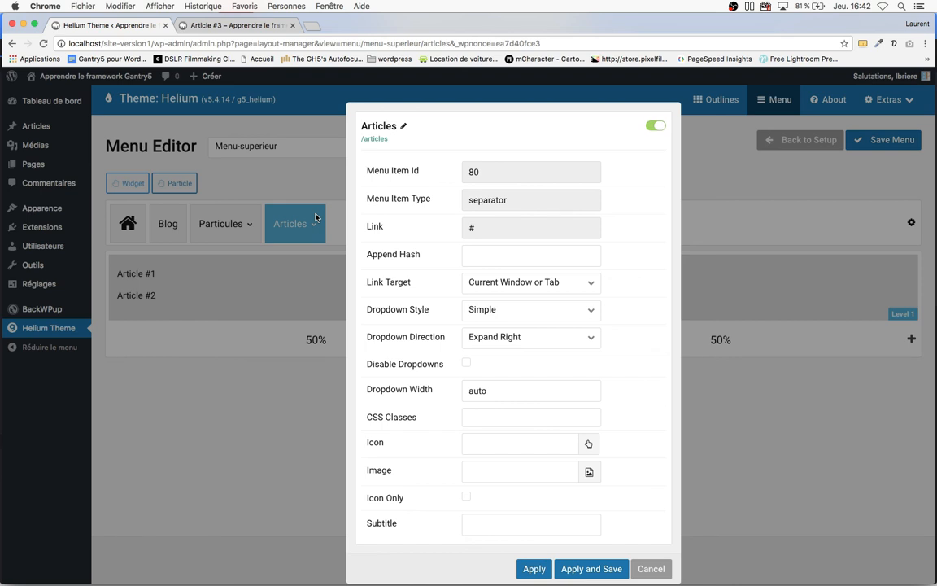
mouse_move(605, 392)
scroll(606, 400, "down", 2)
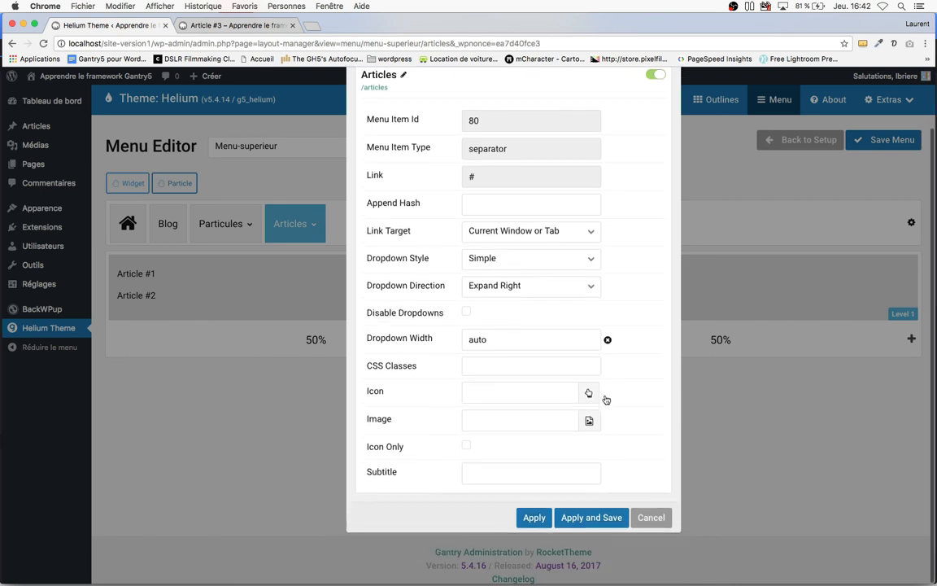
mouse_move(388, 333)
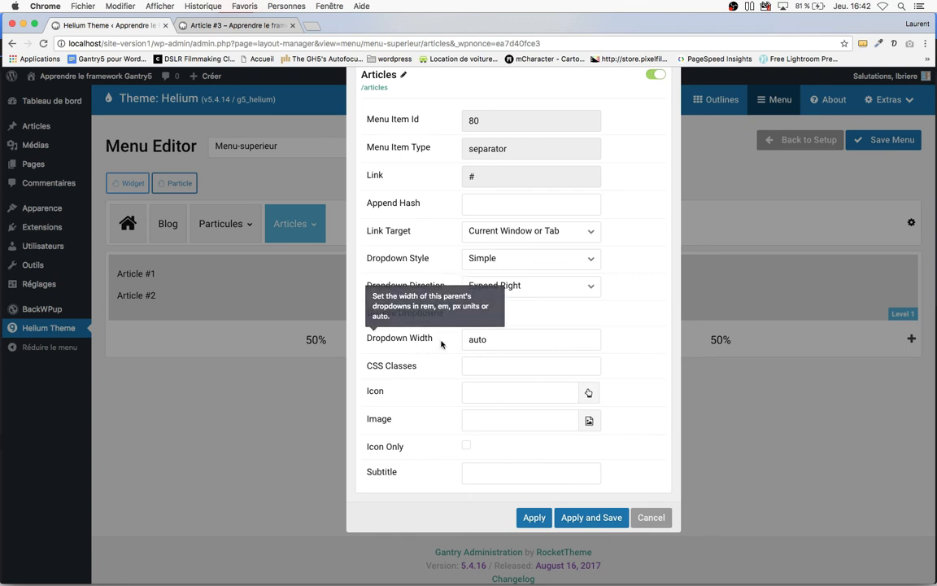
double_click(488, 340)
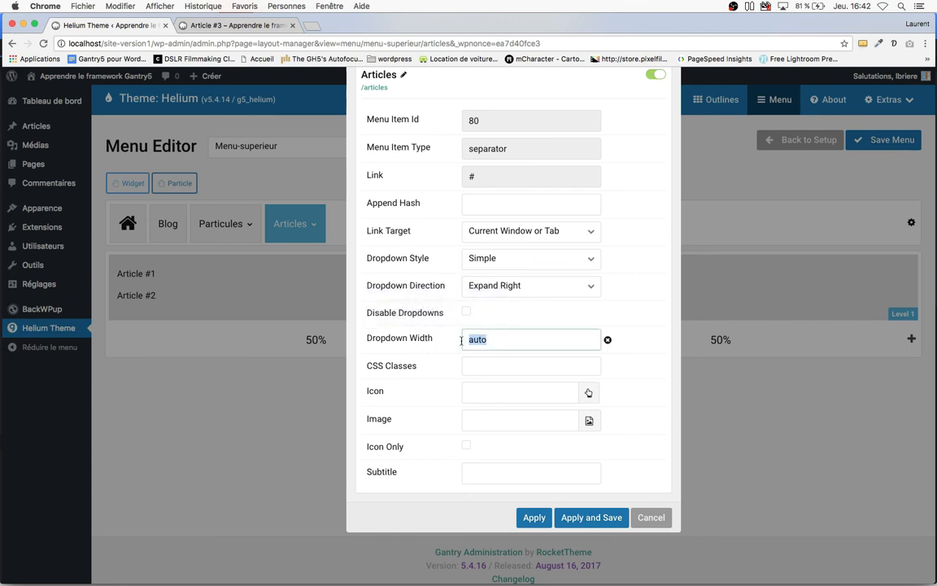
type("400px")
left_click(595, 518)
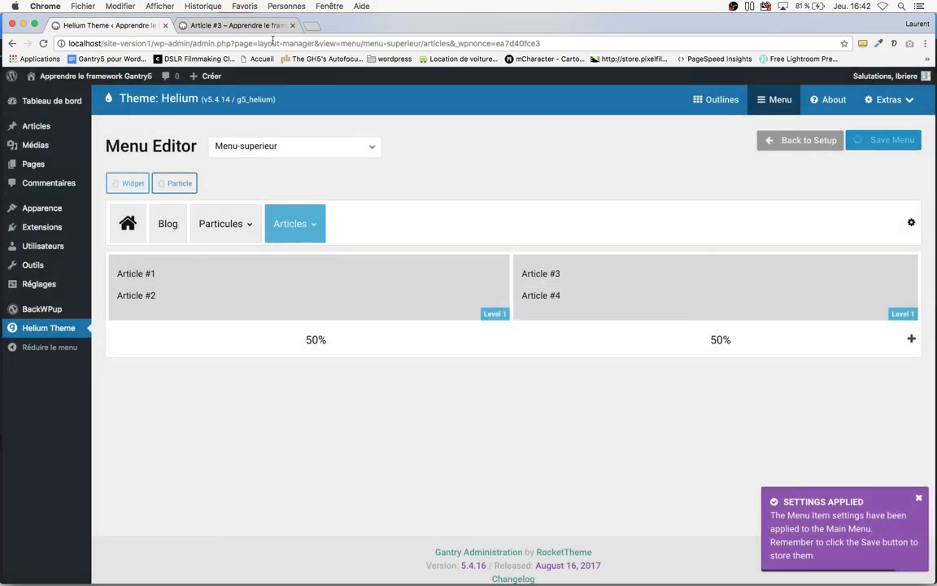
left_click(259, 26)
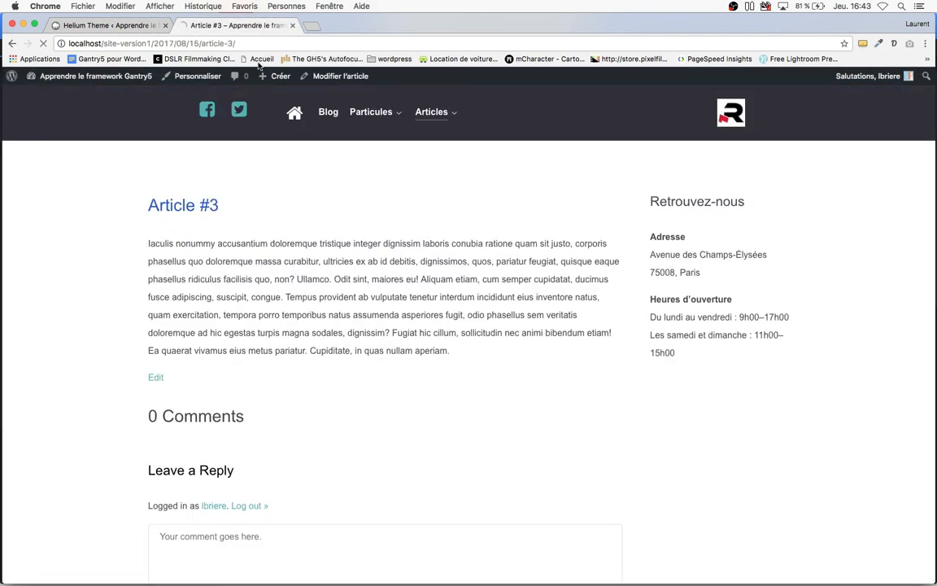
mouse_move(432, 113)
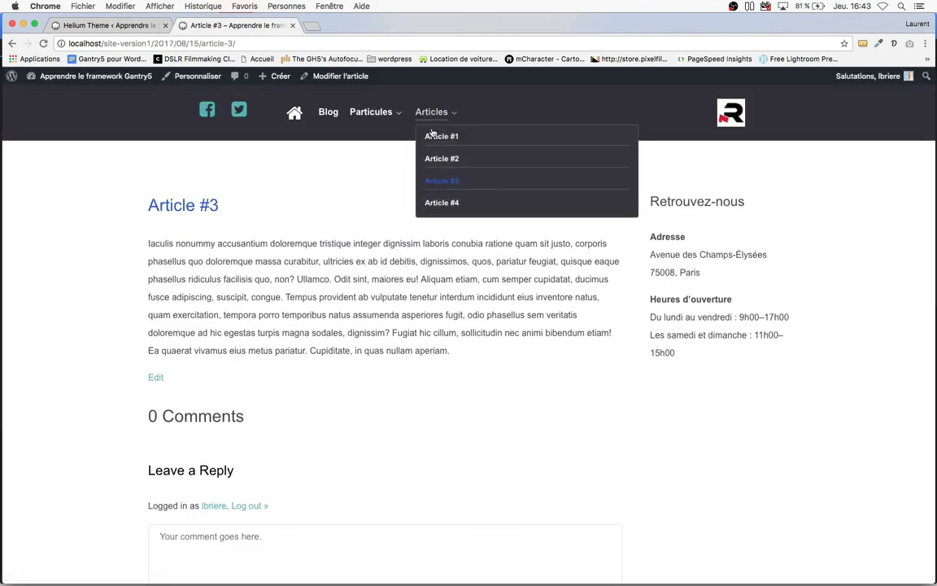
- Set the Articles item's Dropdown Style to Extended, then apply and save the menu item settings
left_click(109, 26)
mouse_move(315, 227)
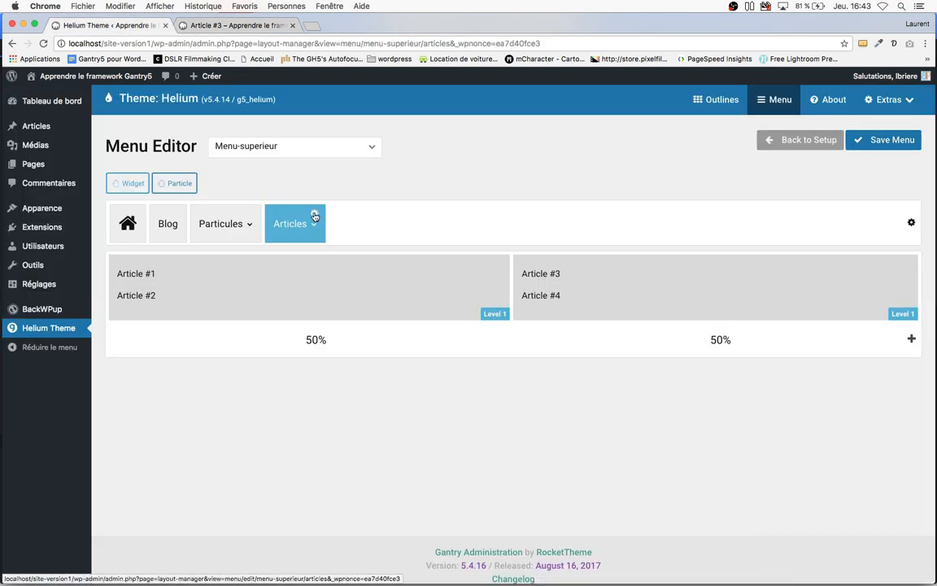
left_click(314, 214)
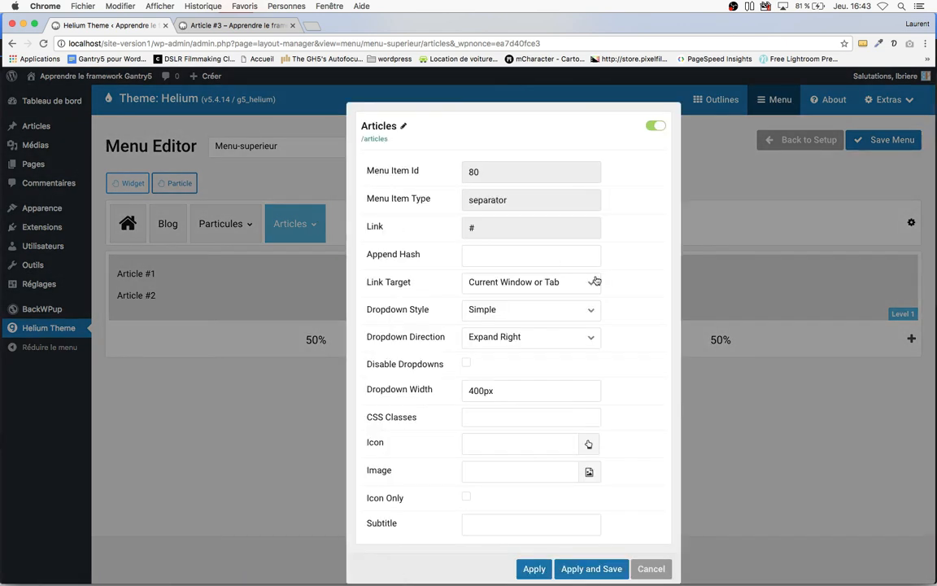
left_click(551, 336)
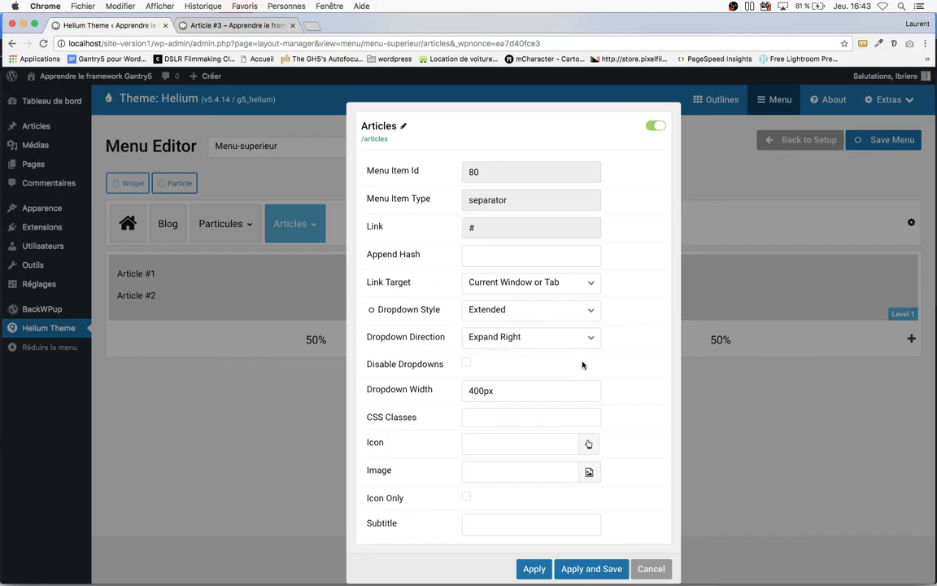
left_click(576, 568)
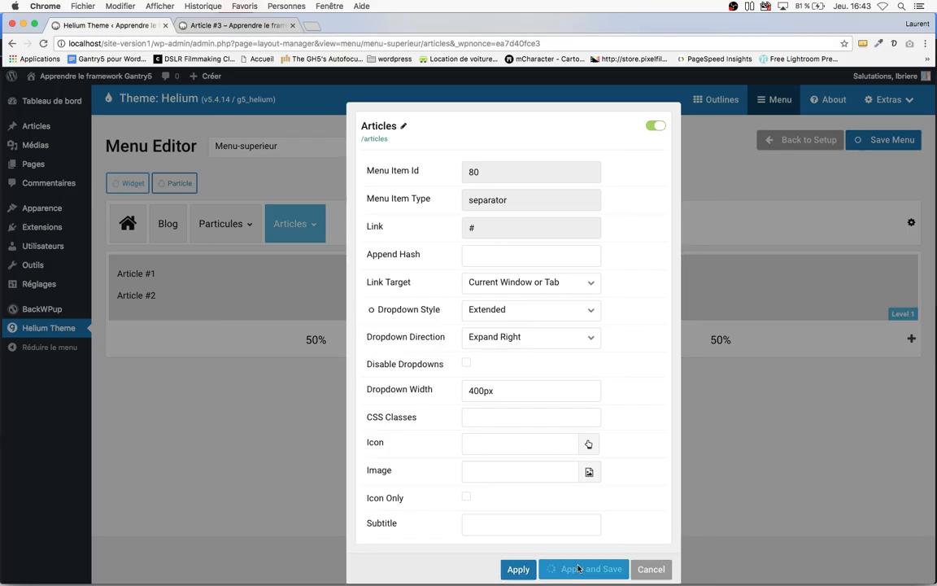
- Reload the site page and check the Articles dropdown with the Extended style
left_click(244, 26)
key("super+r")
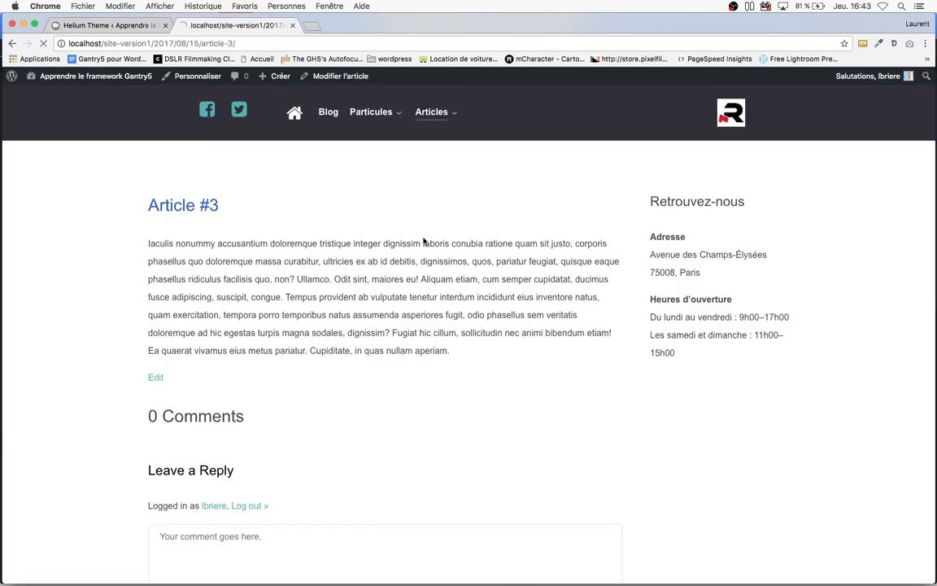
mouse_move(435, 119)
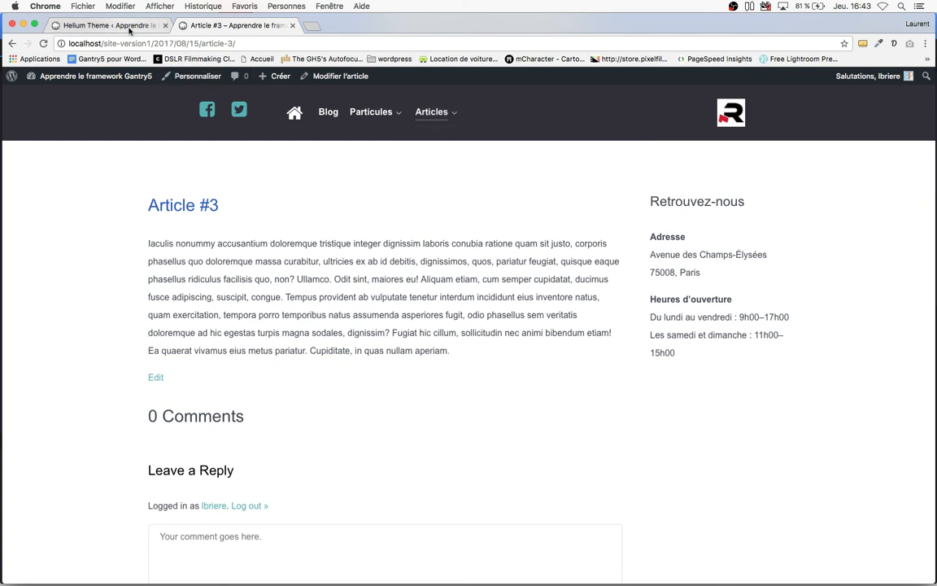
- Set the Articles item's Subtitle to "Nos actualités", apply and save it, and check the menu on the reloaded site page
left_click(120, 29)
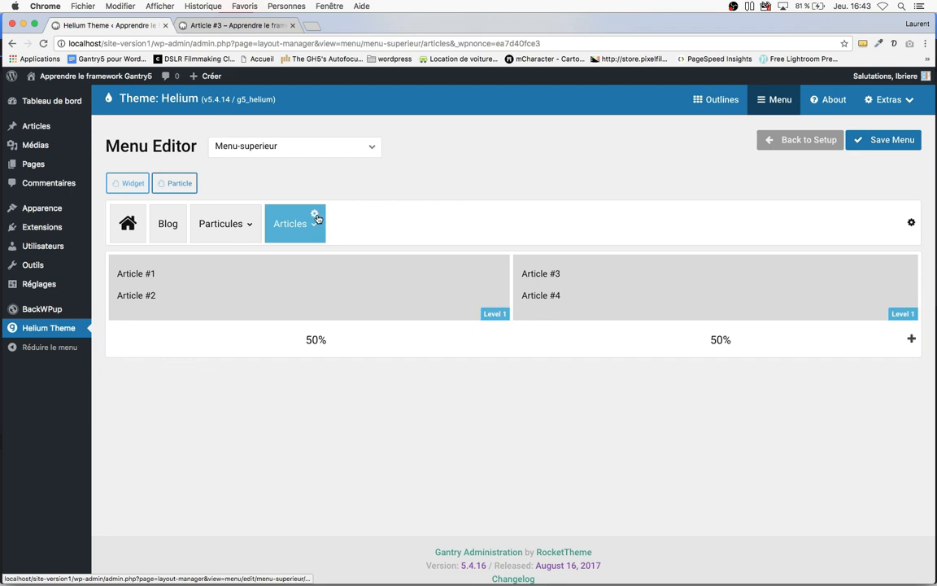
left_click(314, 214)
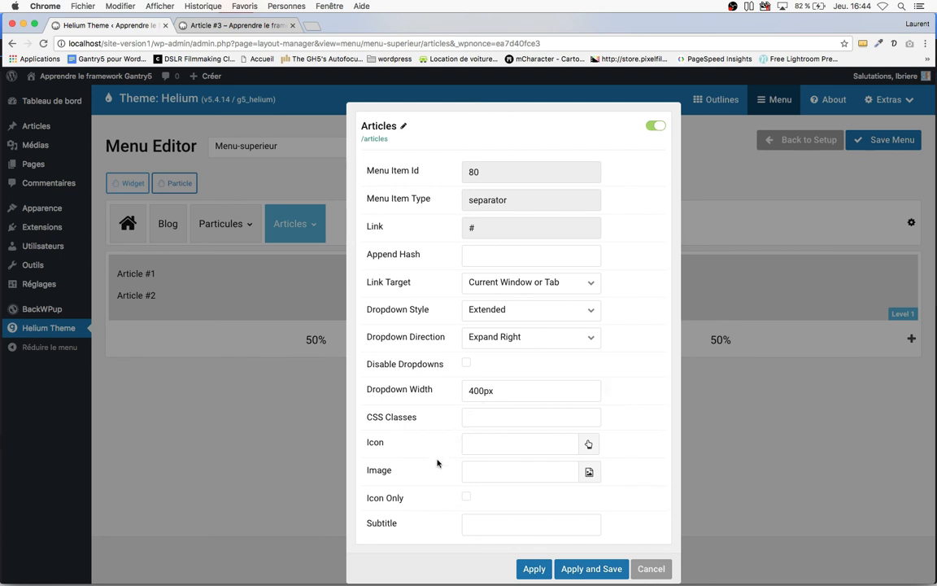
left_click(470, 525)
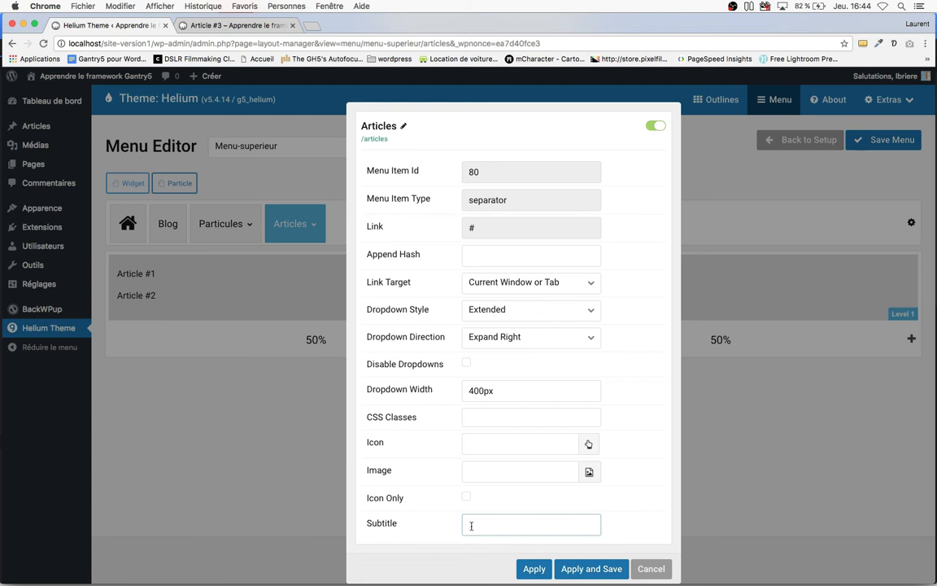
type("Nos actualités")
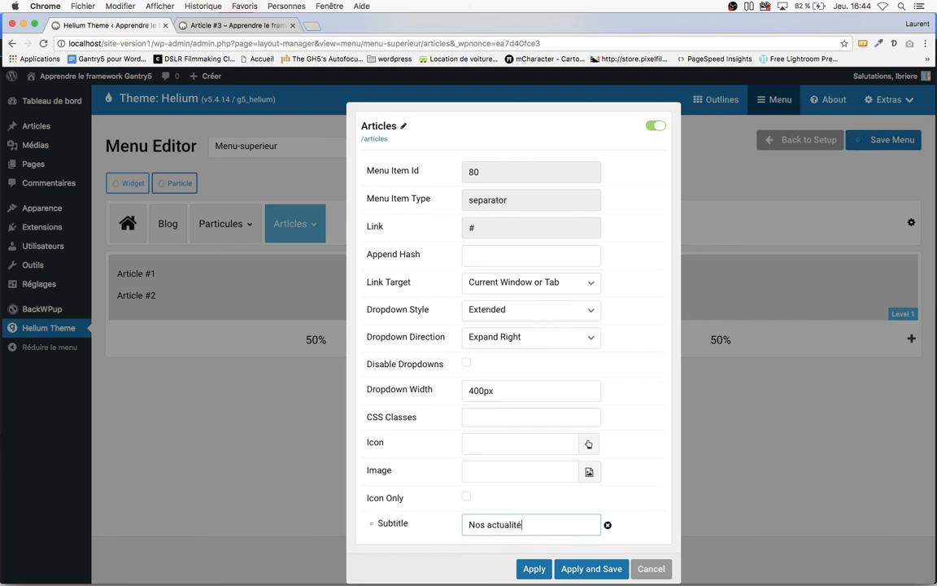
left_click(605, 571)
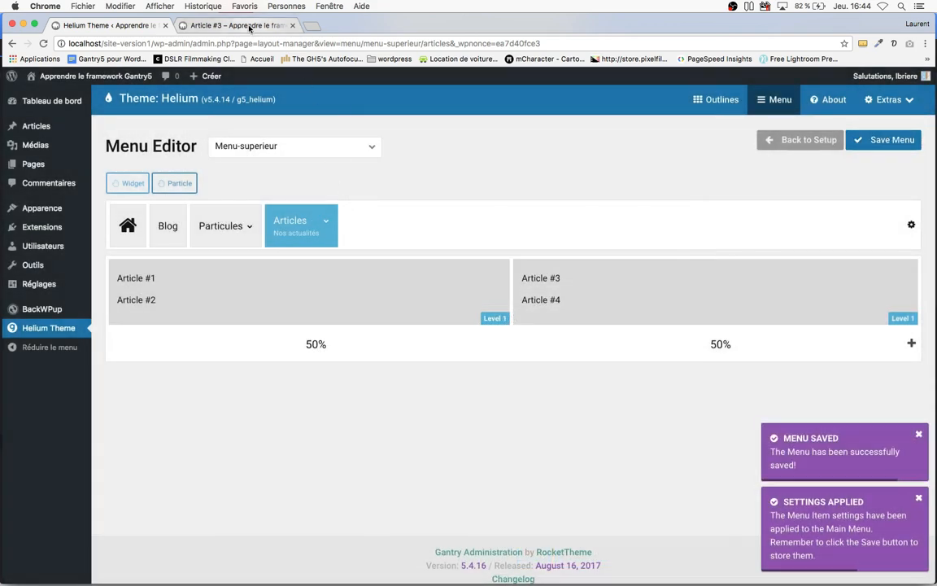
left_click(249, 26)
key("super+r")
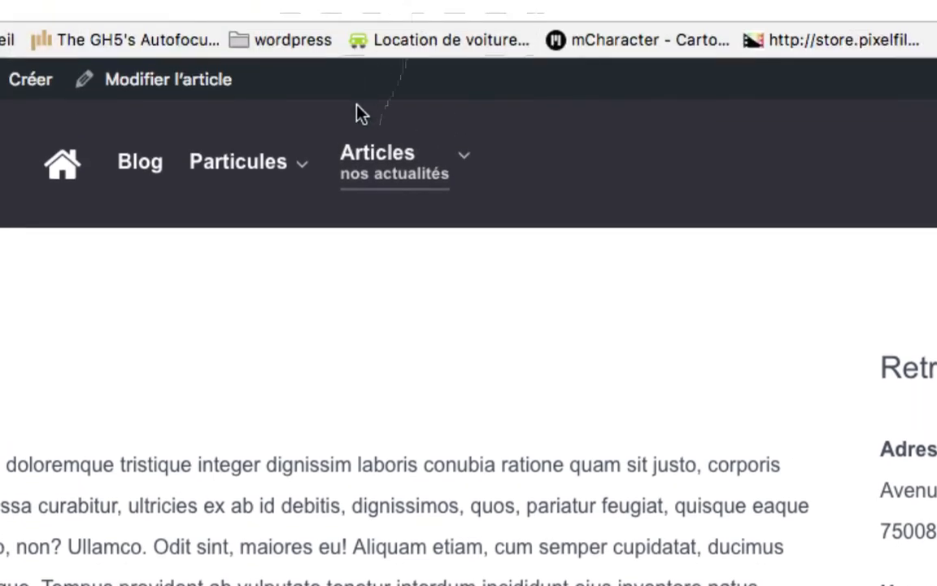
mouse_move(362, 189)
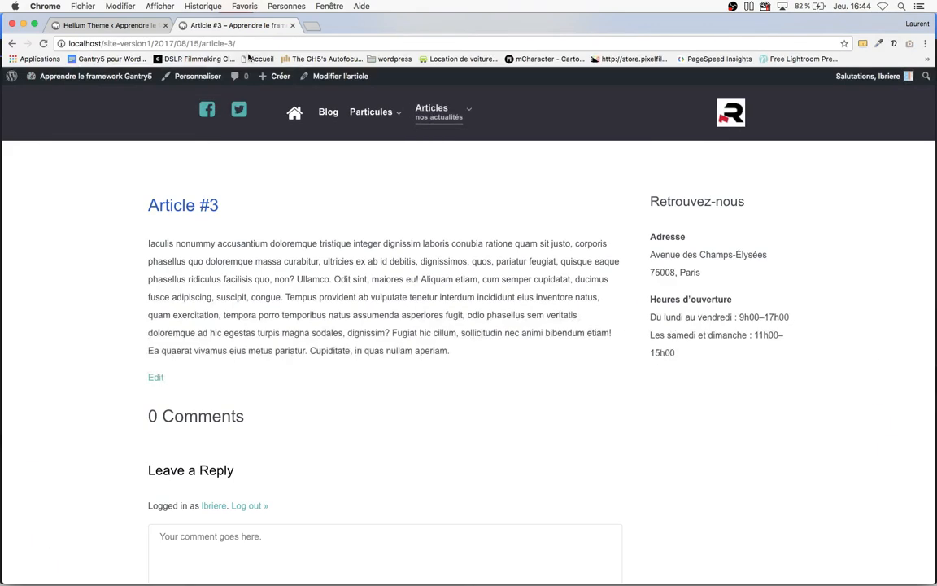
- Move the Articles item ahead of Particules in the menu, save the menu, and check the order and dropdown on the site page
left_click(113, 27)
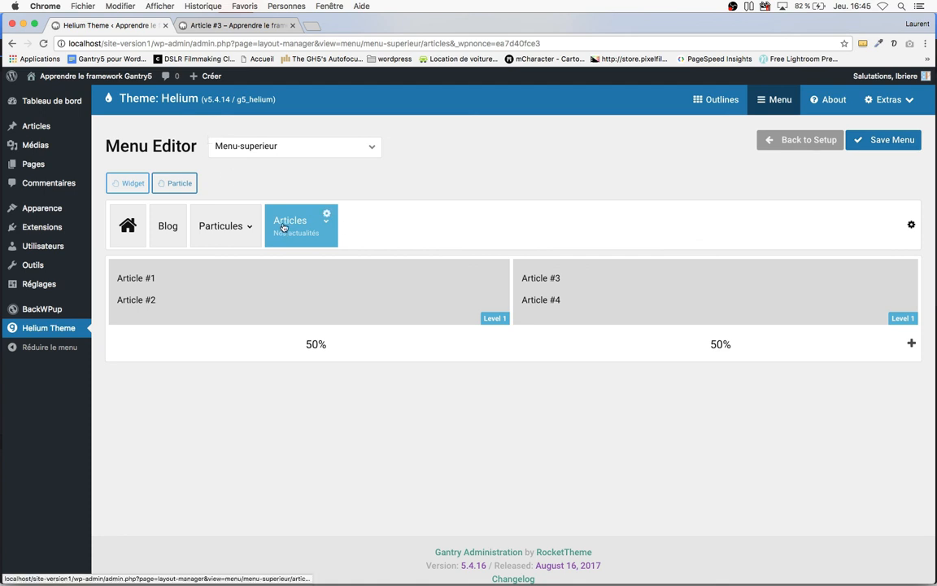
mouse_move(277, 210)
left_mouse_down()
mouse_move(236, 230)
mouse_move(202, 232)
mouse_move(219, 234)
left_mouse_up()
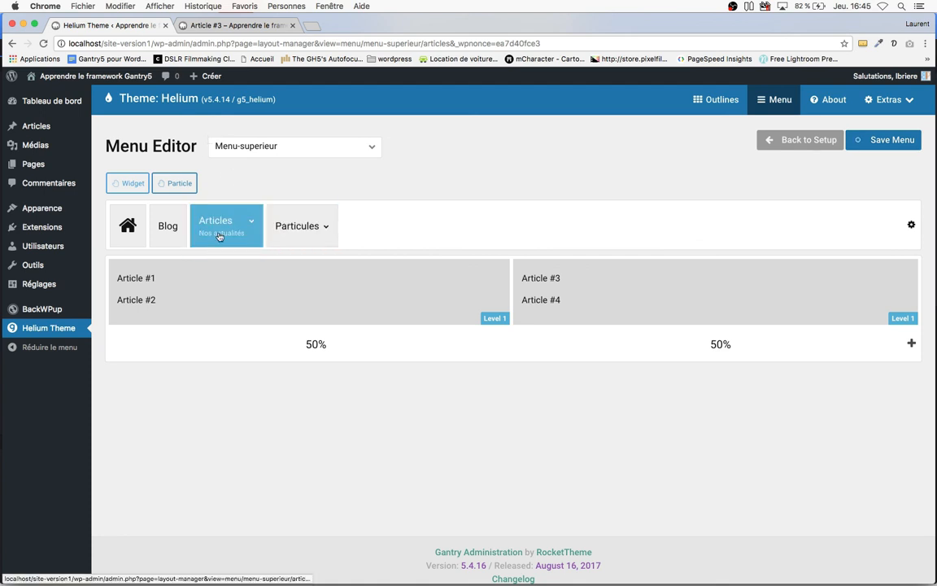
left_click(857, 146)
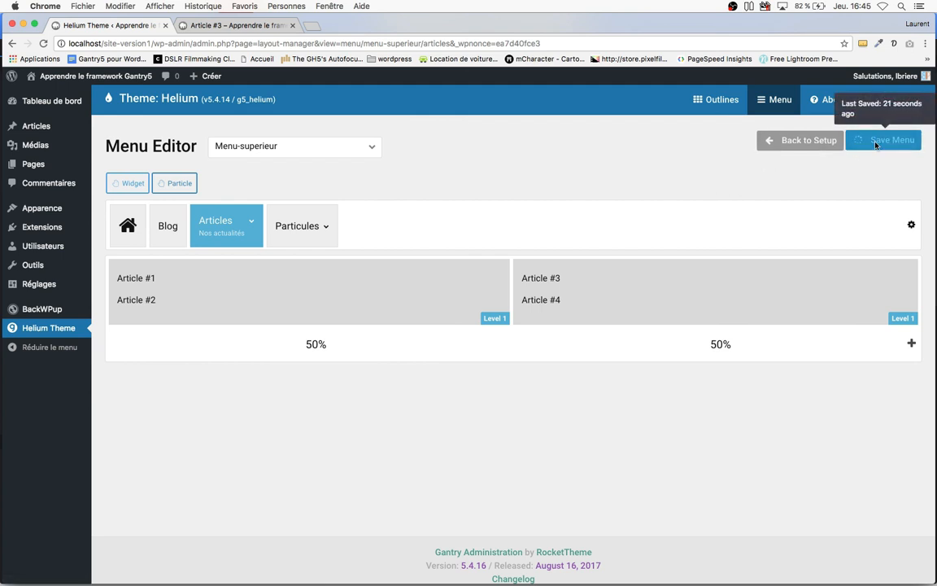
left_click(239, 27)
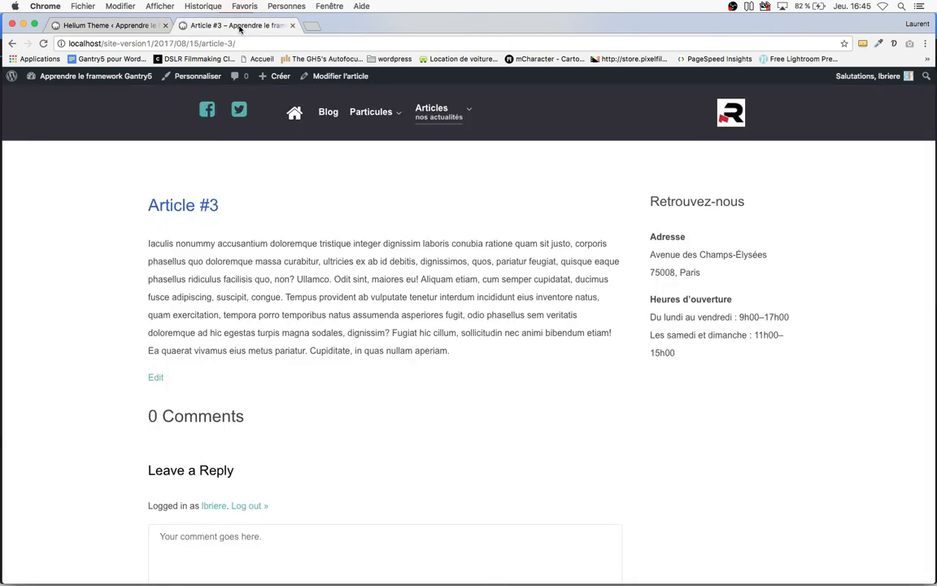
key("super+r")
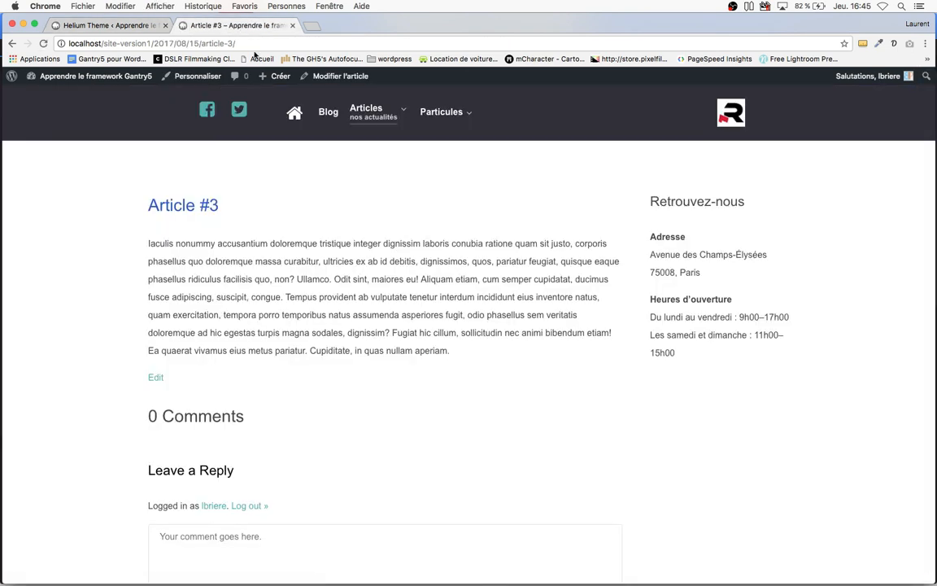
mouse_move(366, 118)
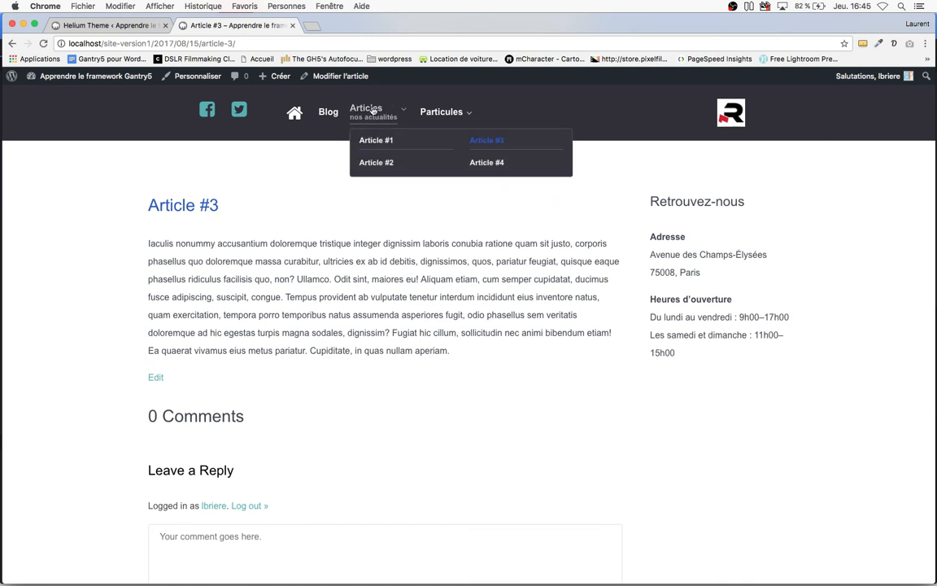
- Move the Articles item back to its place after Particules in the menu
left_click(107, 27)
left_click_drag(224, 209, 330, 217)
mouse_move(303, 221)
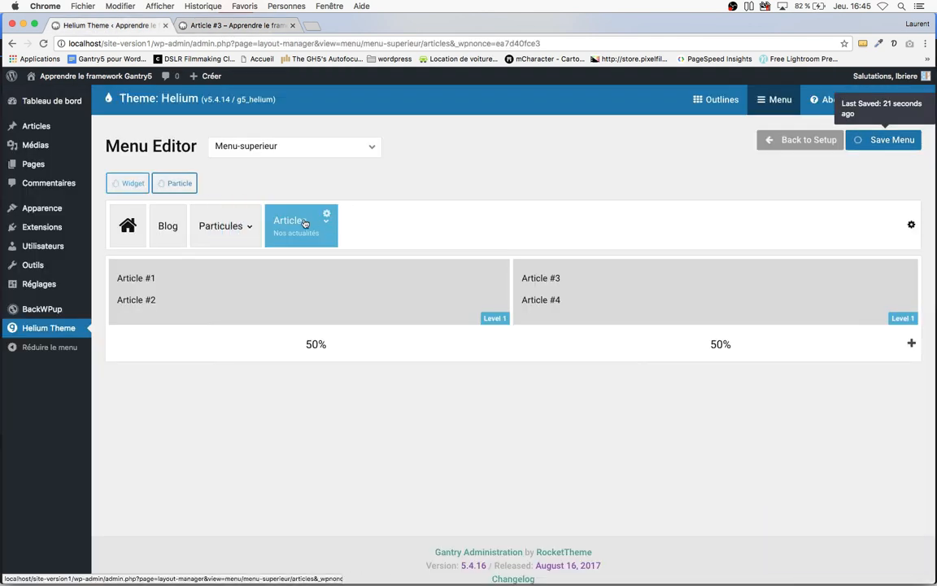
- Clear the Articles item's Dropdown Width, apply and save it, and check the dropdown on the reloaded site page
left_click(329, 216)
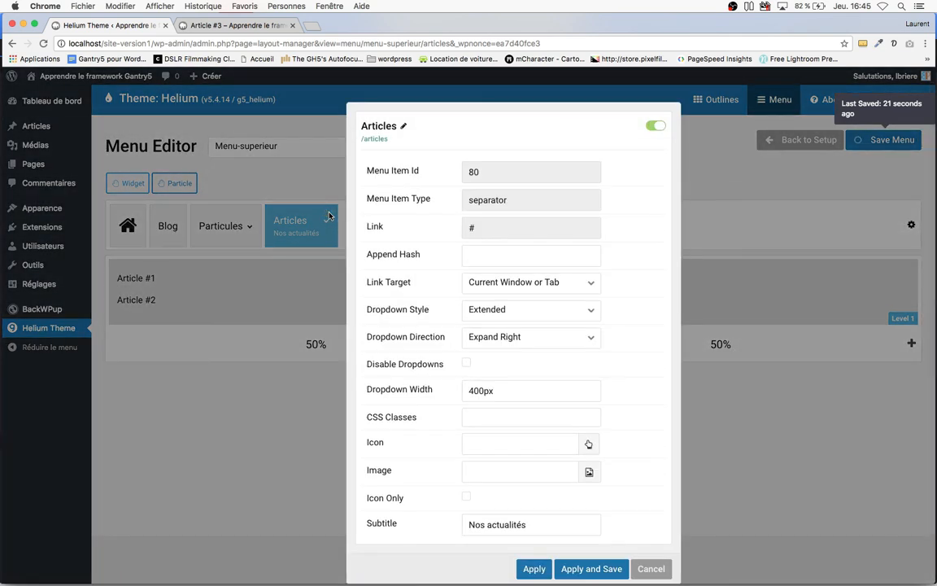
left_click(515, 389)
left_click_drag(515, 389, 460, 392)
key("BackSpace")
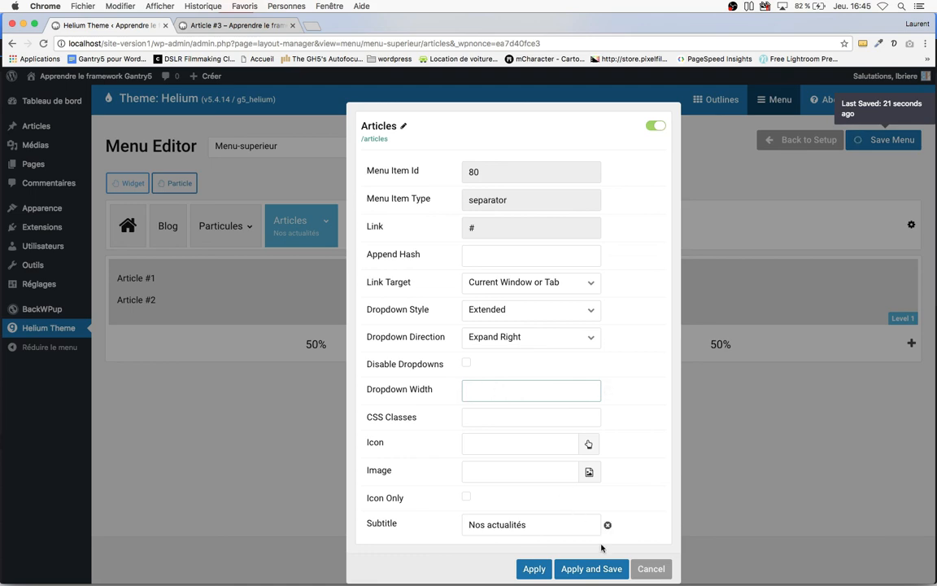
left_click(594, 569)
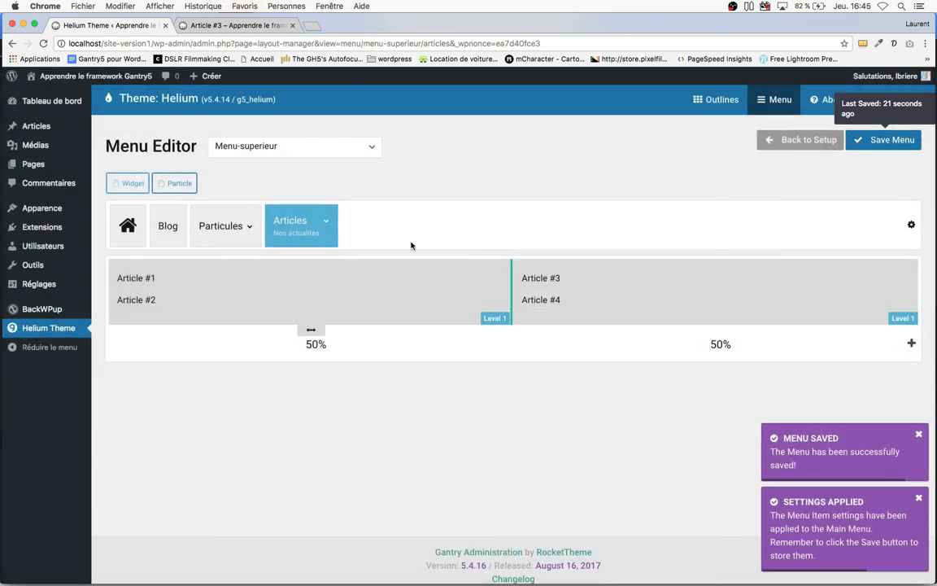
left_click(259, 25)
key("super+r")
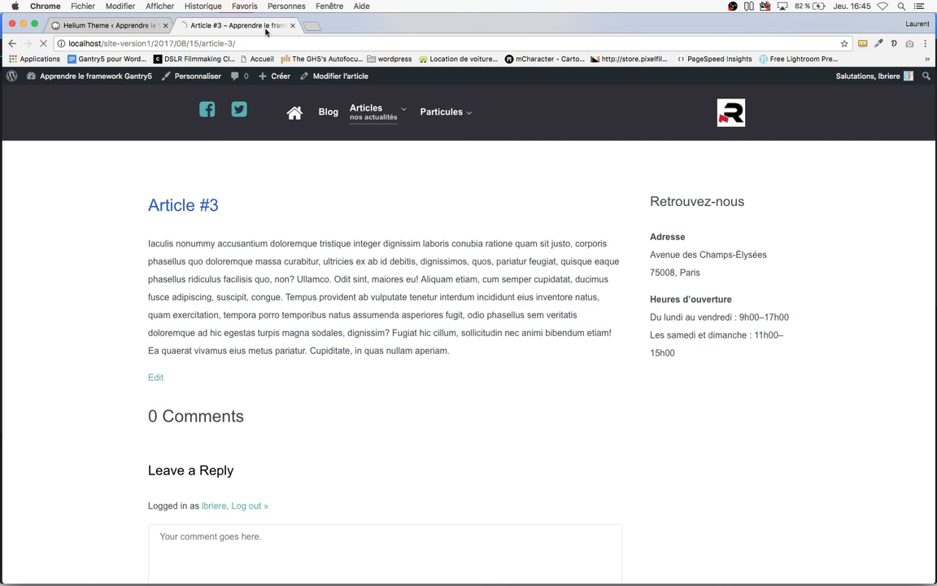
mouse_move(432, 122)
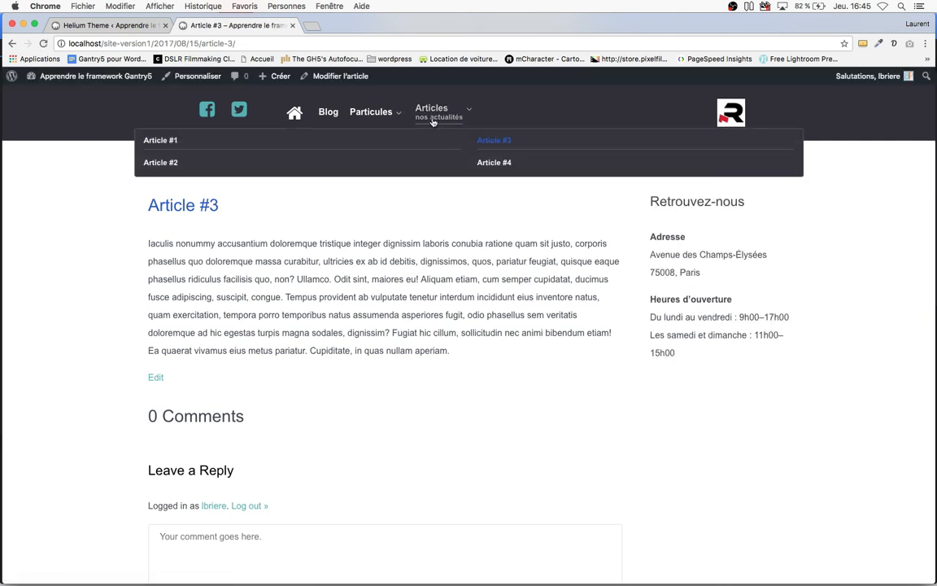
- Add a third column to the Articles submenu and place a Widget block in it
left_click(130, 26)
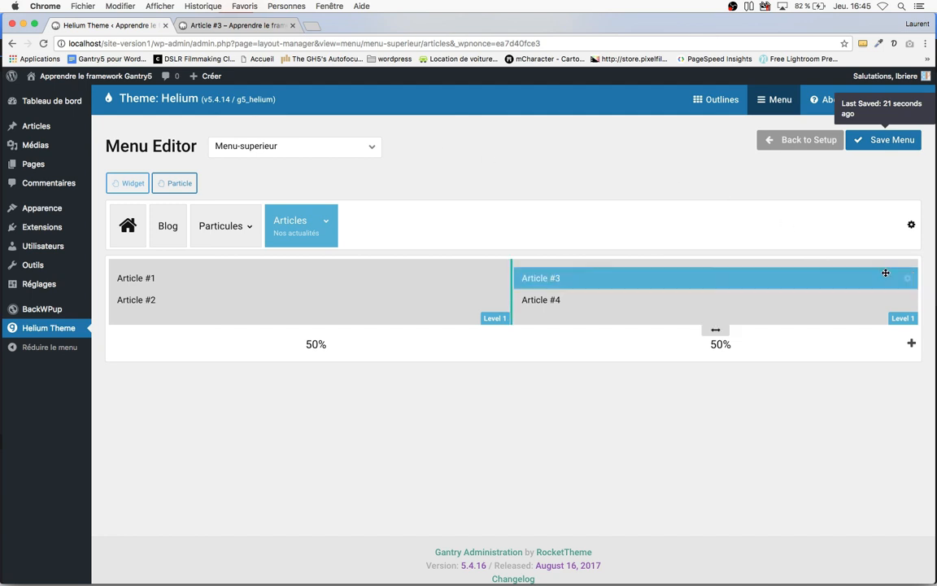
left_click(911, 345)
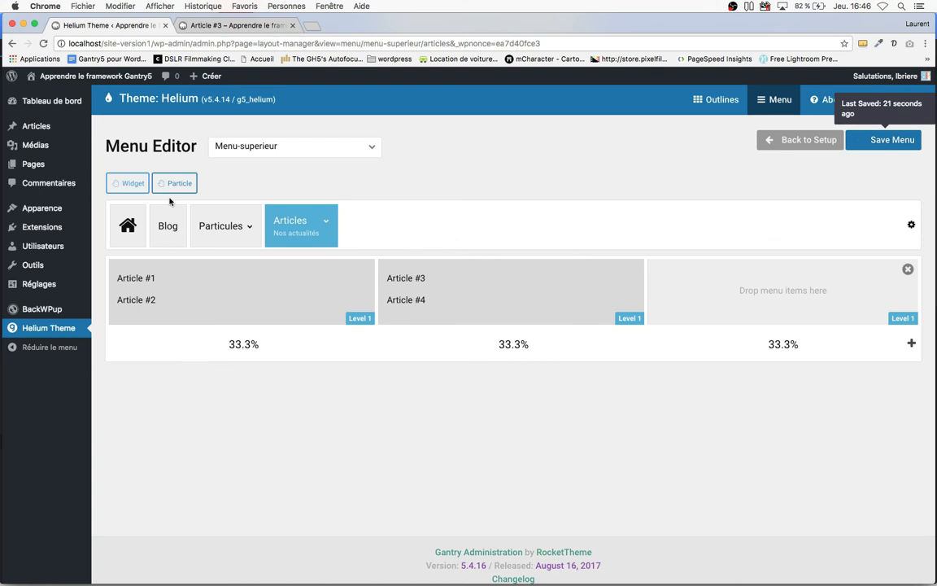
left_click_drag(156, 168, 824, 271)
left_click_drag(468, 236, 682, 281)
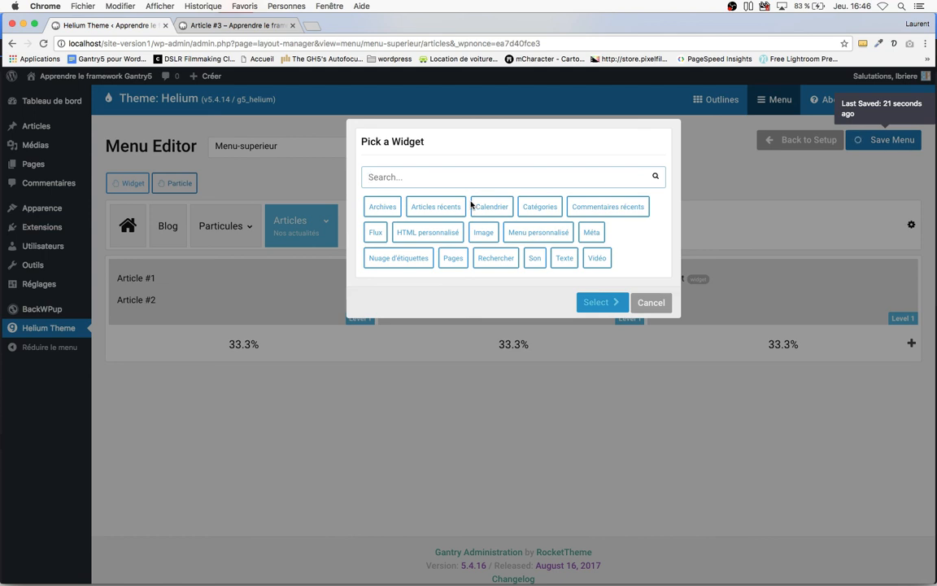
left_click(568, 258)
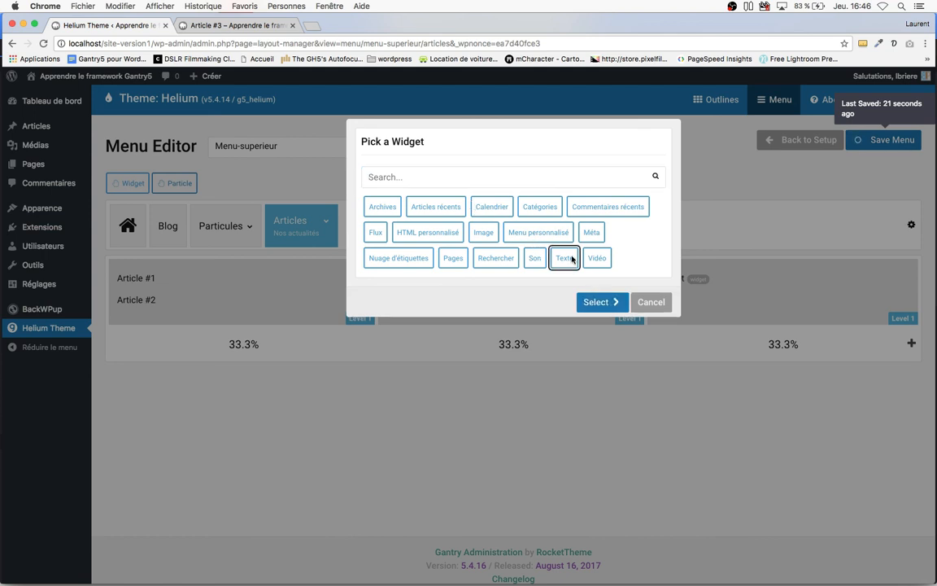
left_click(611, 302)
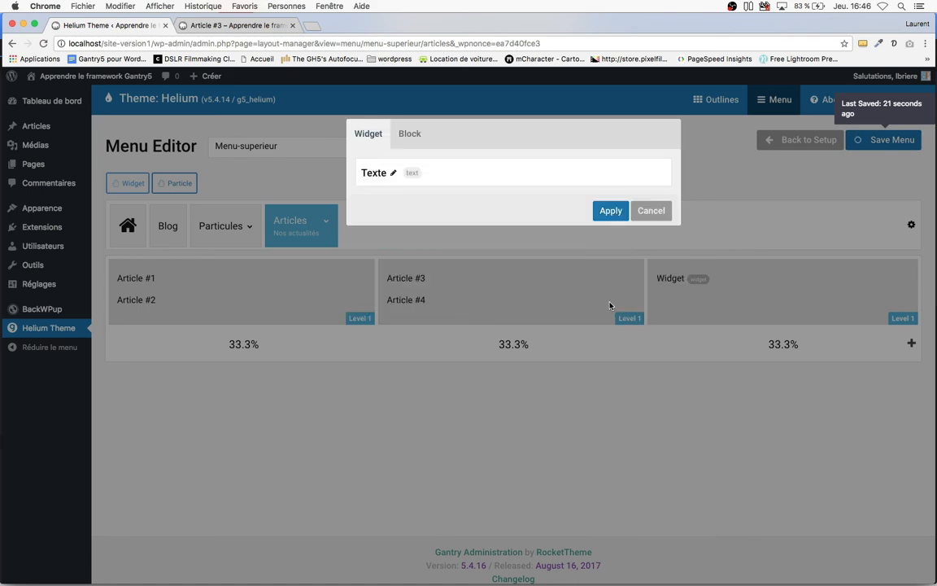
left_click(610, 305)
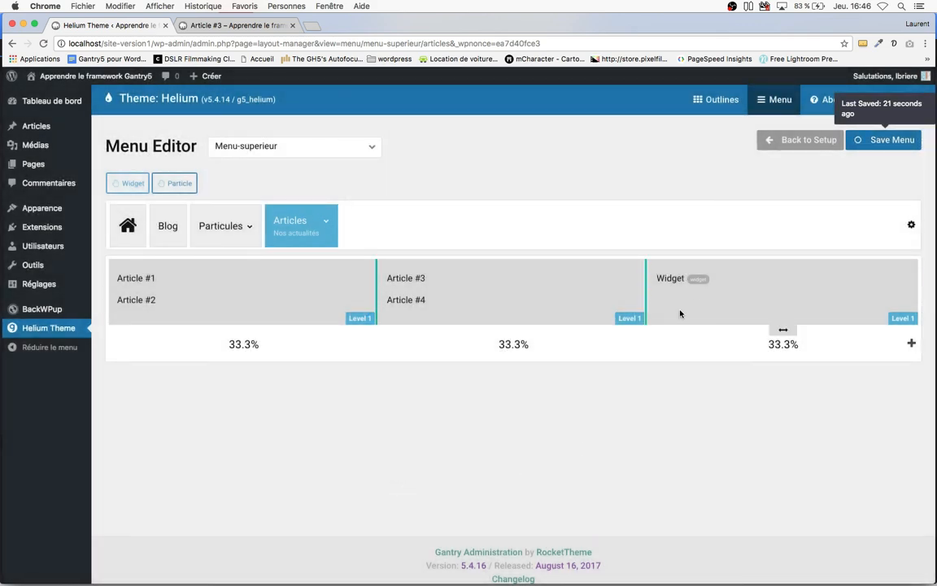
left_click(712, 278)
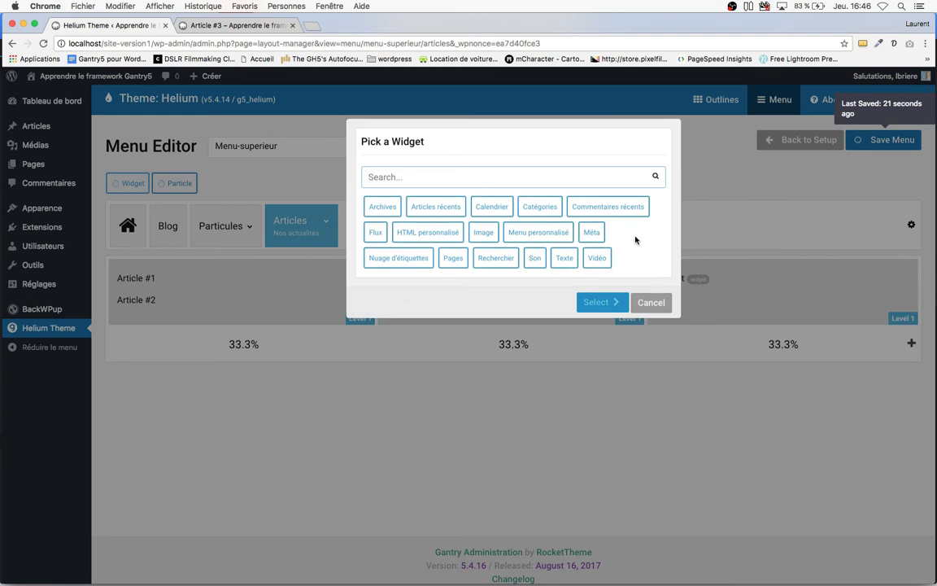
left_click(651, 302)
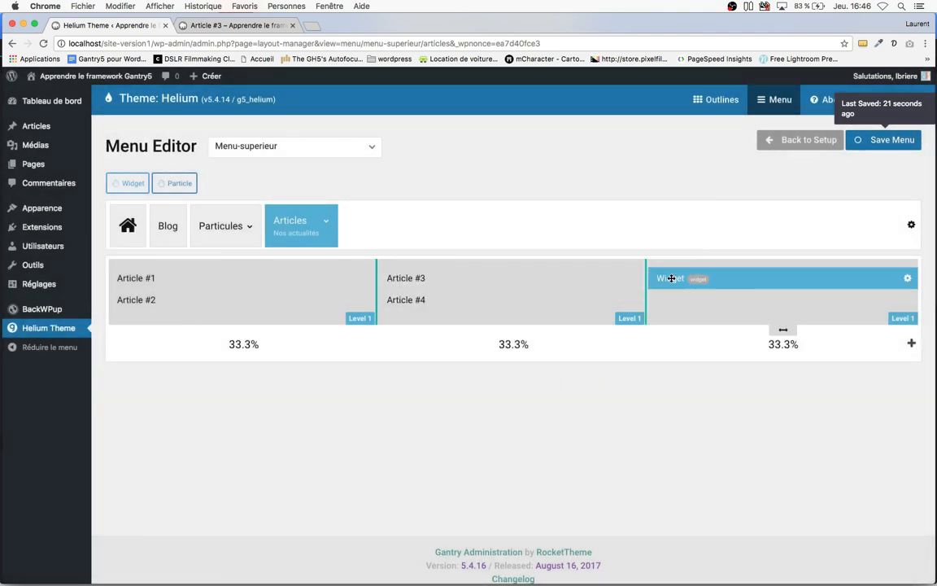
left_click(671, 278)
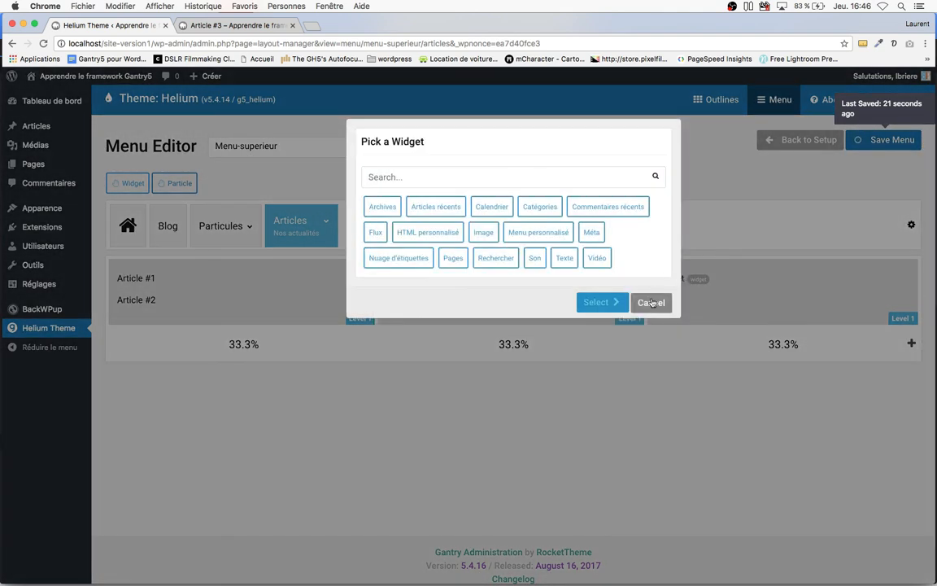
left_click(651, 302)
- Choose the Texte widget for the block in the third Articles column and look at its Block settings
left_click(907, 279)
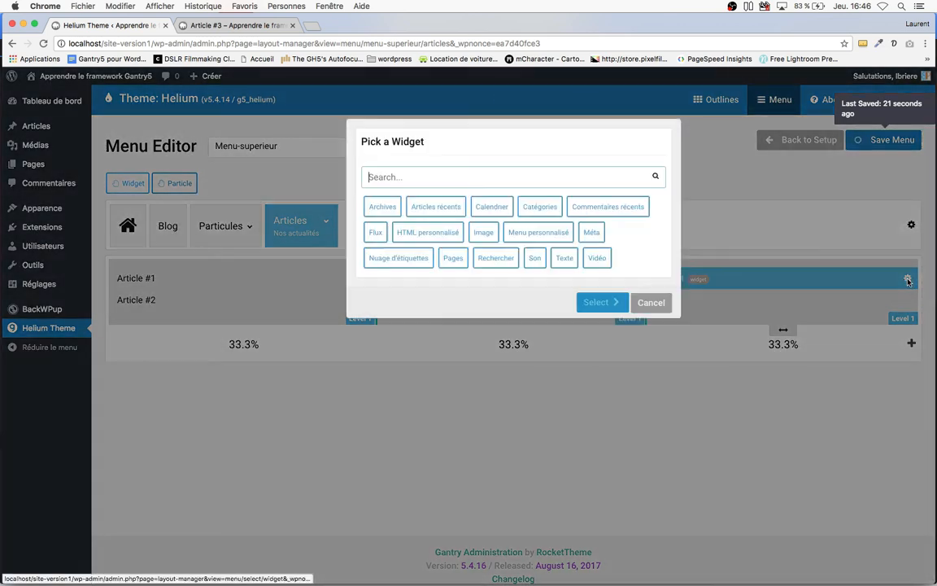
left_click(563, 259)
left_click(601, 302)
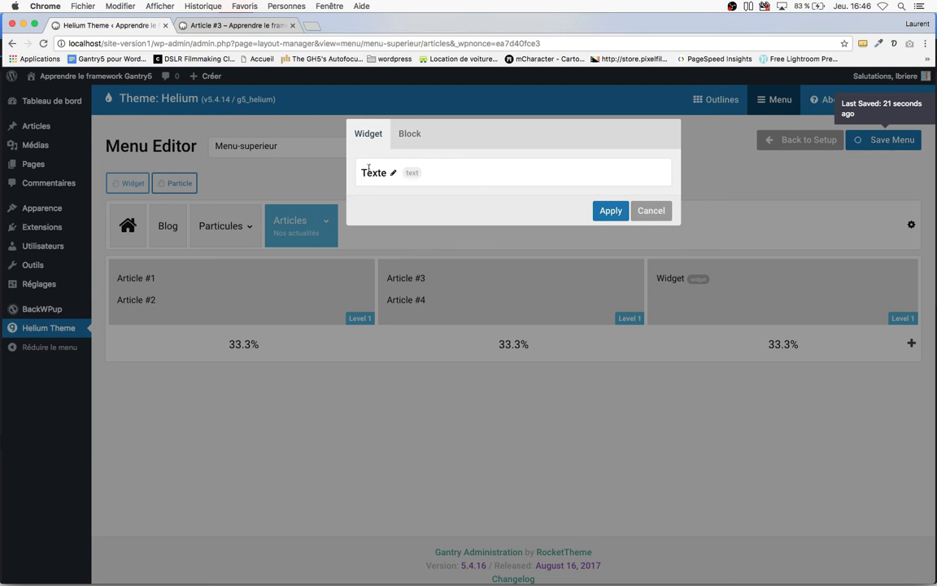
left_click(408, 132)
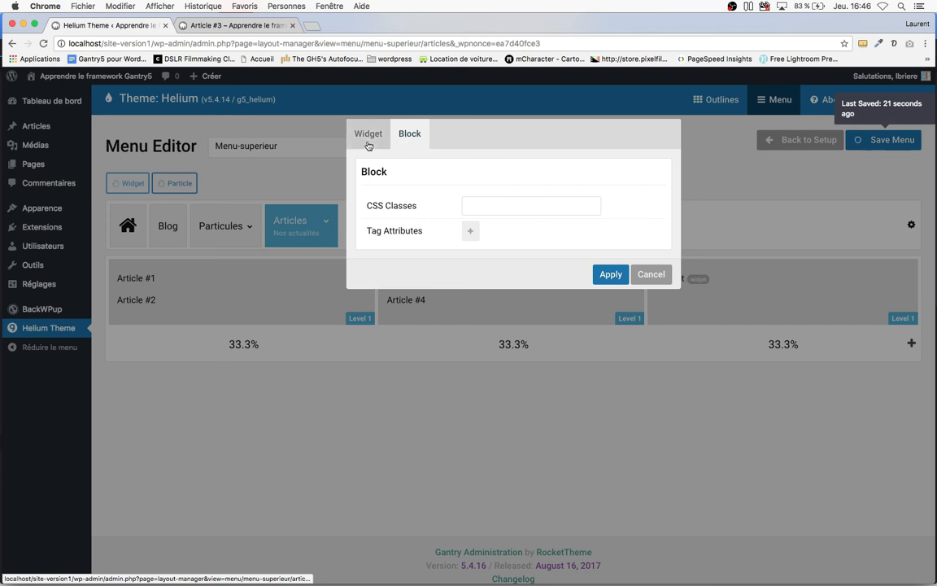
left_click(368, 137)
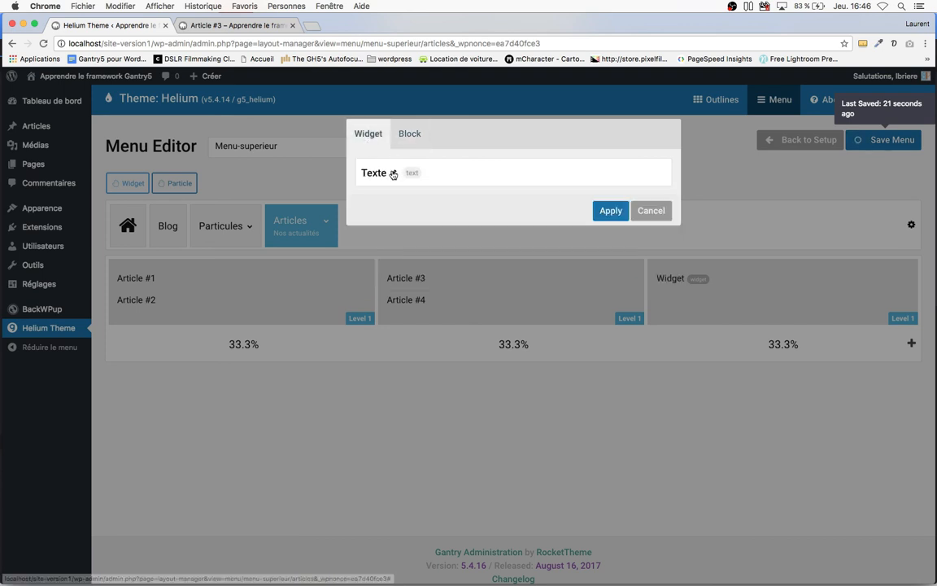
- Copy a short passage of placeholder text, from "Quod dictum" to "adipisicing", from the dummy text generator extension
left_click(393, 172)
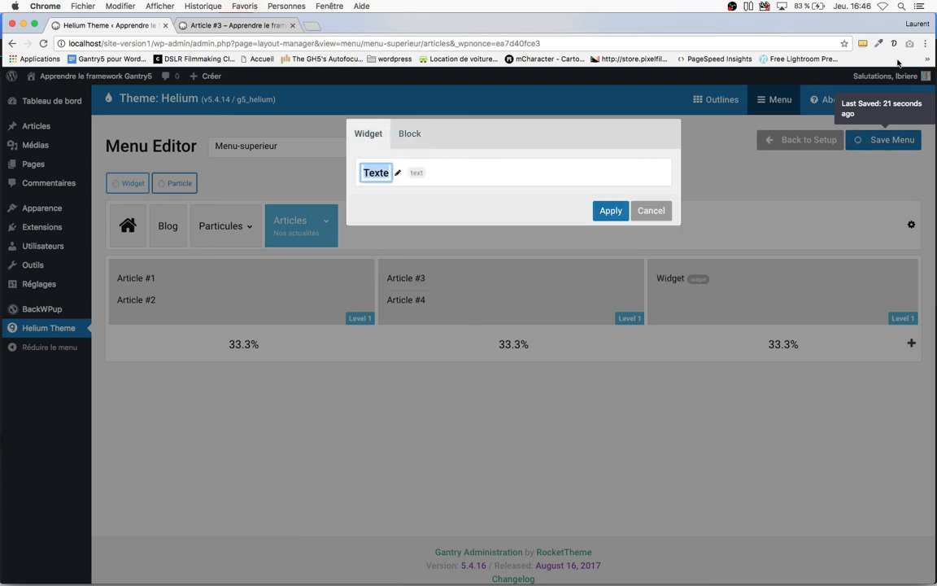
left_click(896, 43)
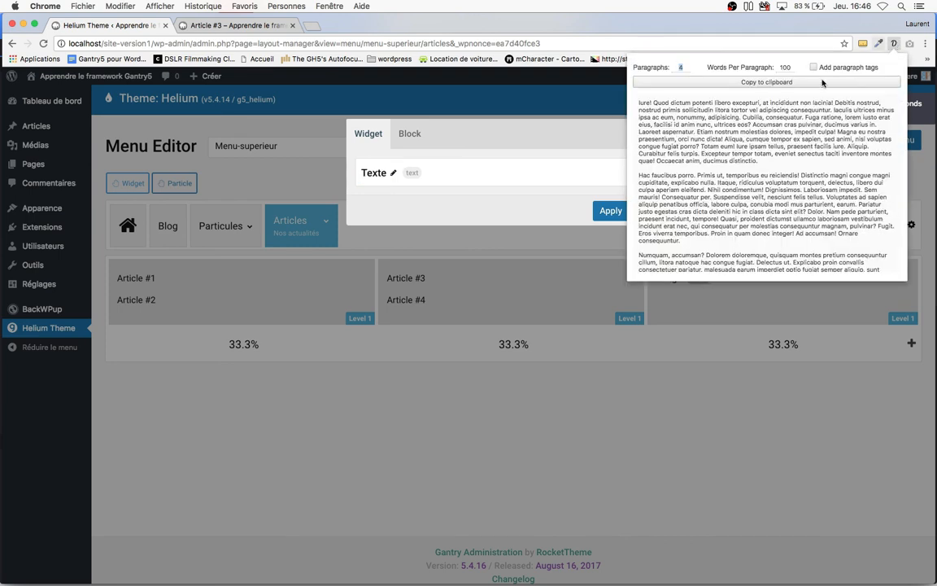
left_click_drag(655, 103, 739, 117)
key("super+c")
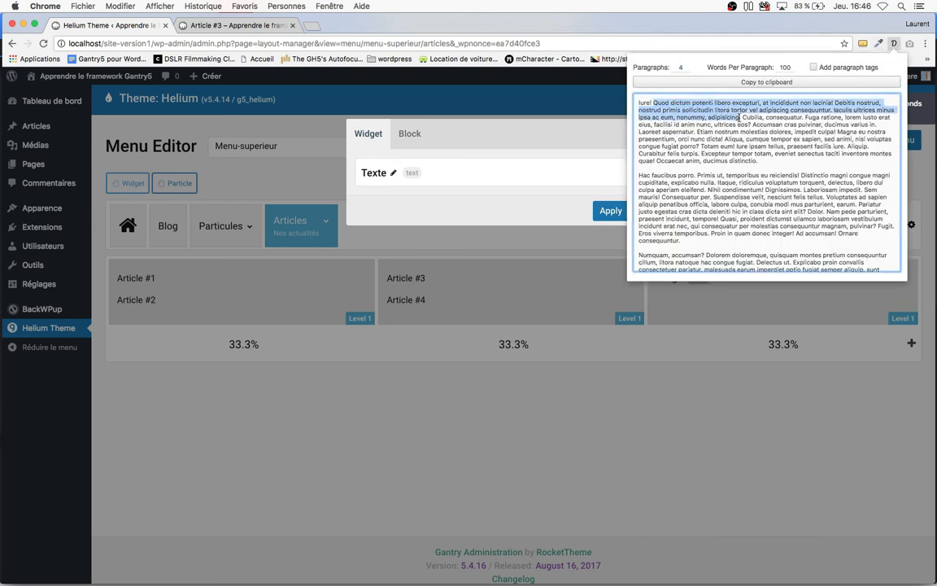
- Replace the Texte widget's title with the copied placeholder passage and apply the widget settings
left_click(384, 107)
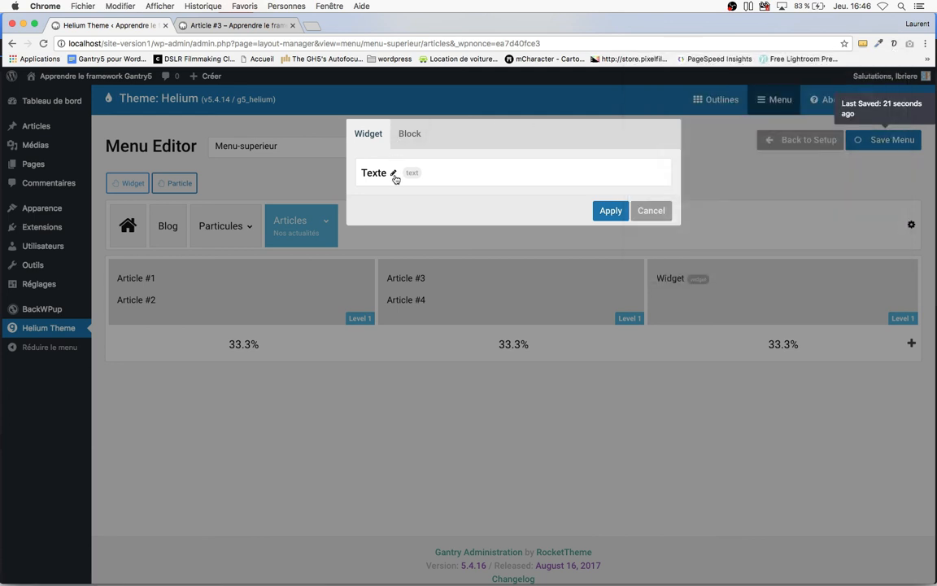
left_click(394, 175)
key("super+v")
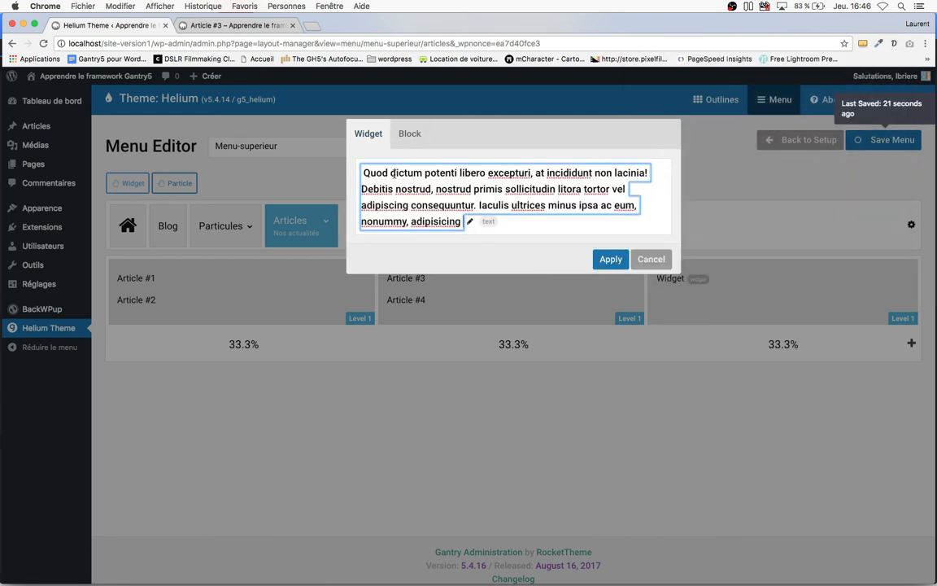
left_click(609, 259)
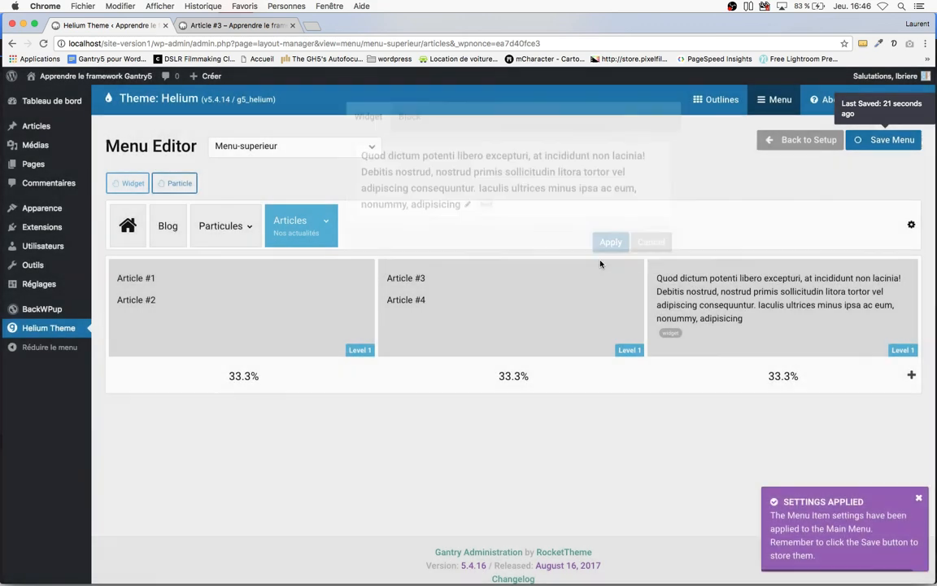
- Save the menu and check the Articles dropdown on the reloaded site page
left_click(885, 143)
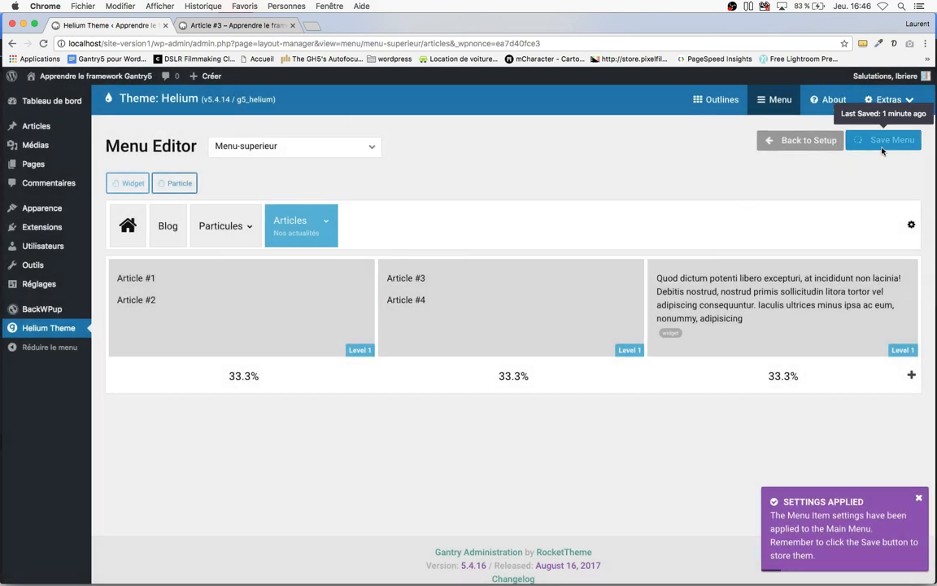
left_click(252, 25)
key("super+r")
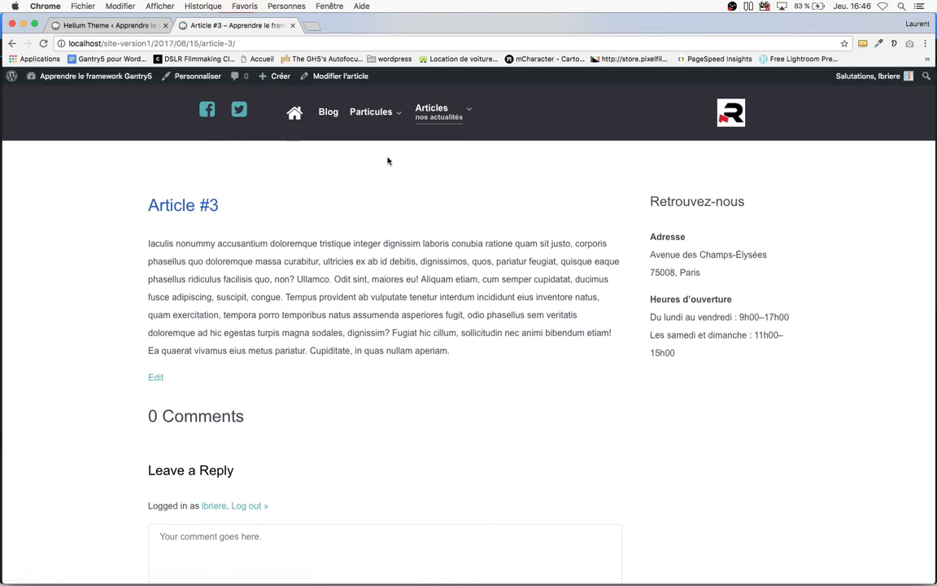
mouse_move(433, 120)
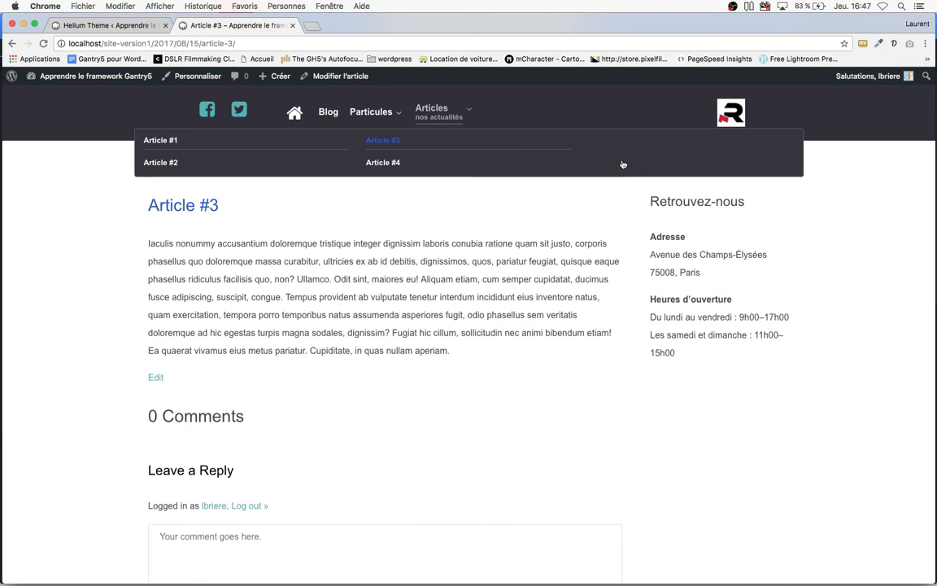
- Reopen the third column's text widget for editing and wrap its title text in <p> and </p> tags
left_click(115, 25)
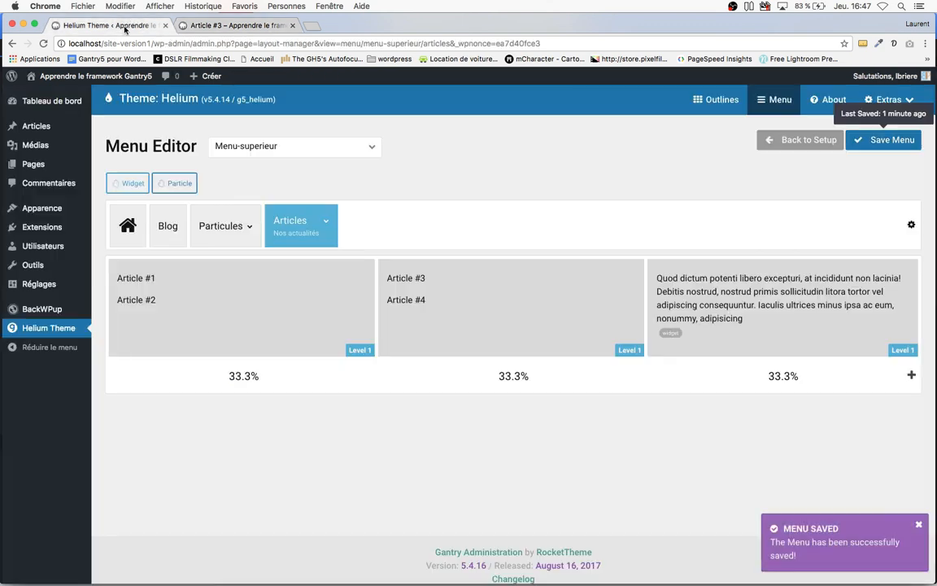
left_click(670, 333)
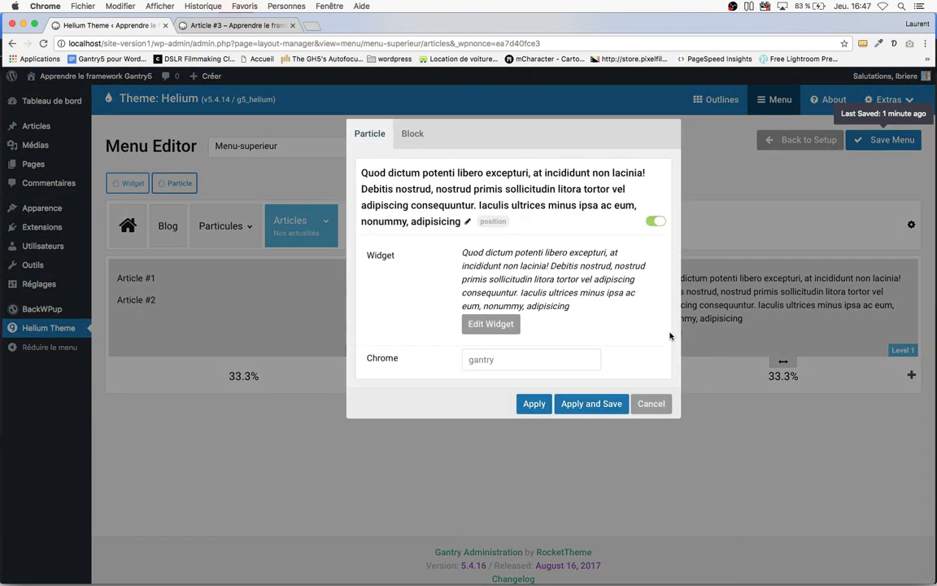
left_click(507, 329)
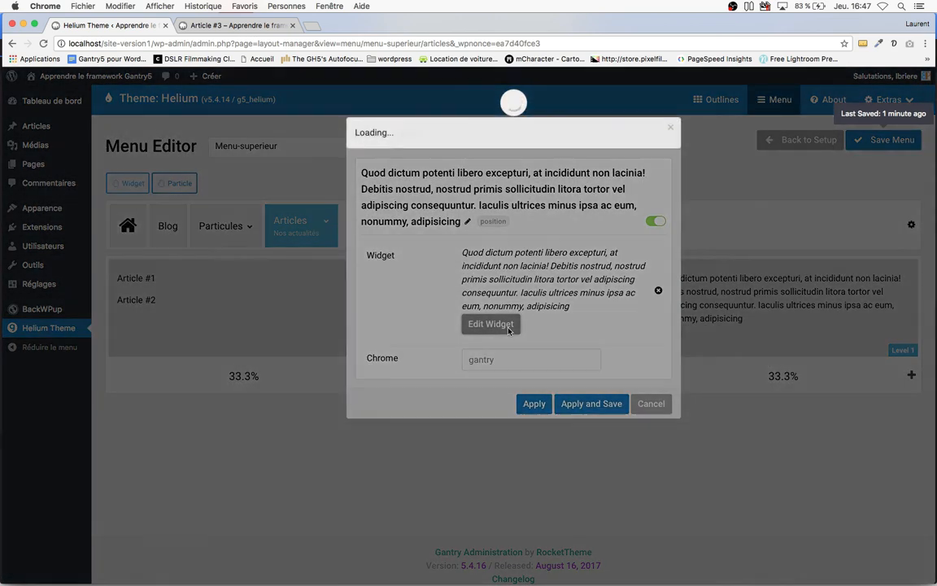
left_click(468, 222)
left_click(365, 173)
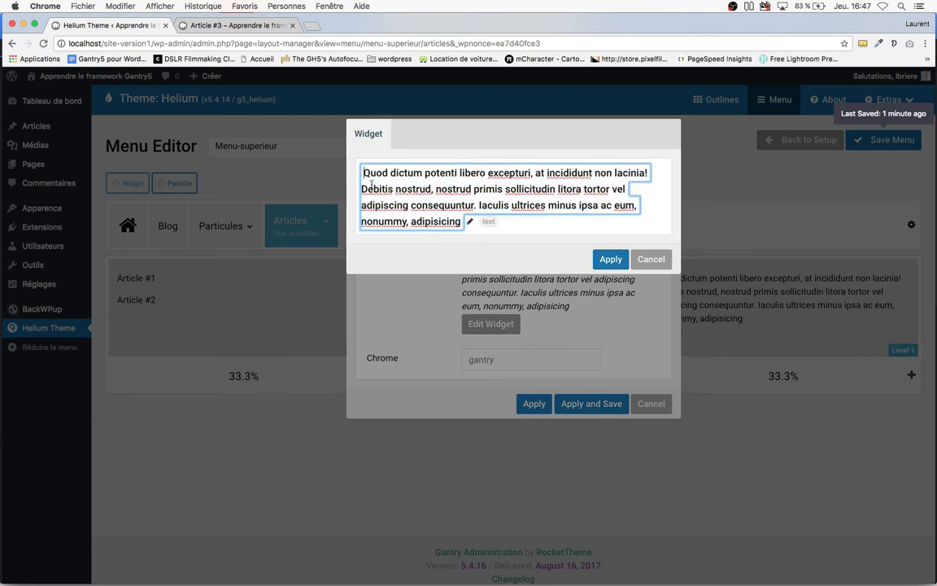
type("(")
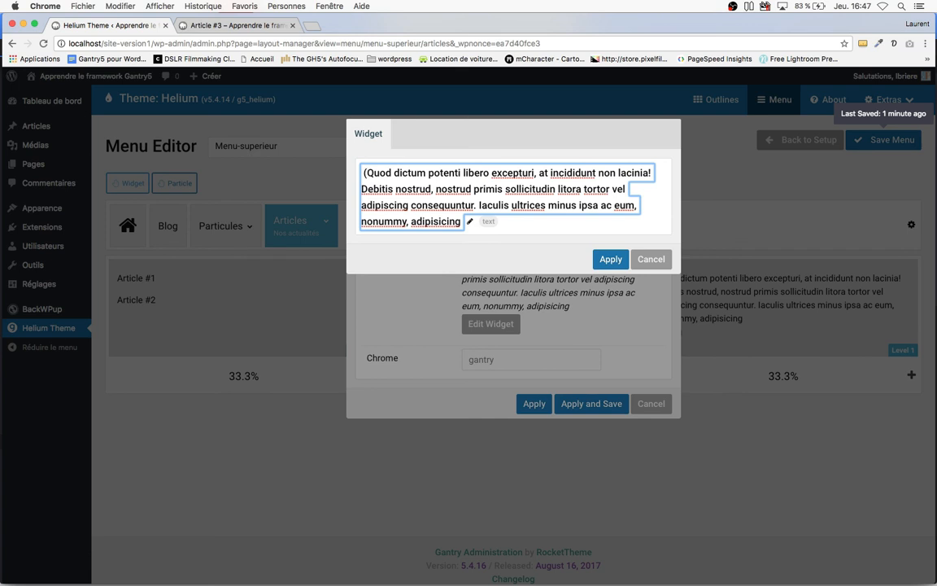
key("BackSpace")
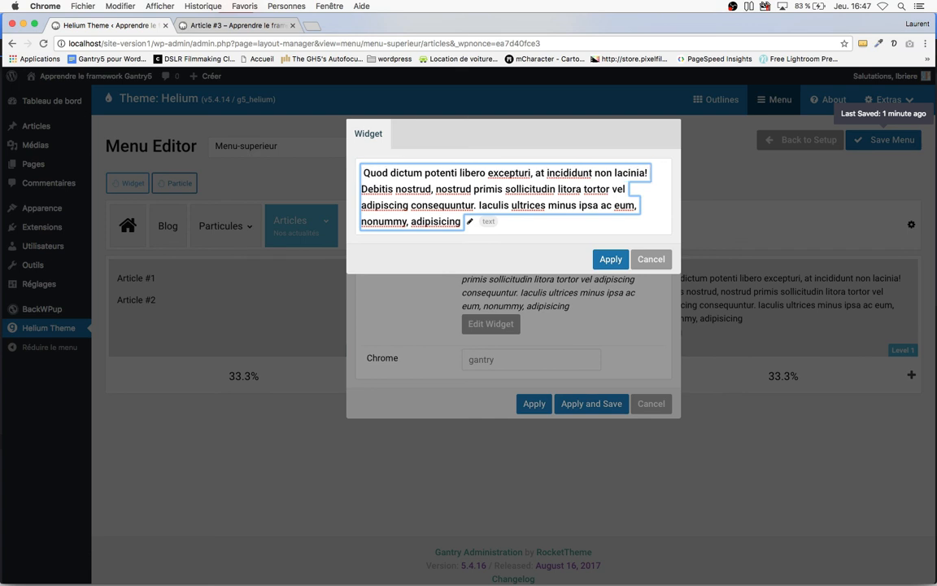
type("<p")
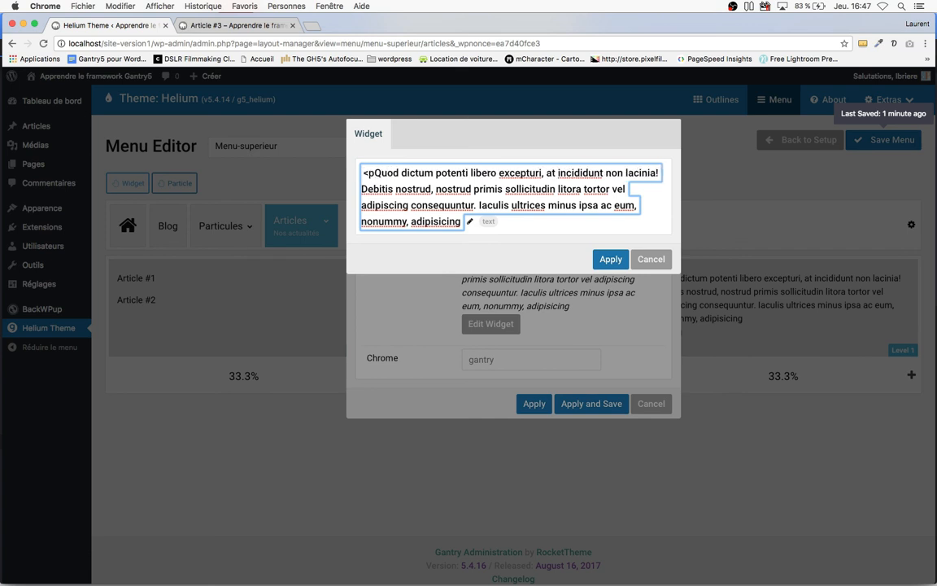
type(">")
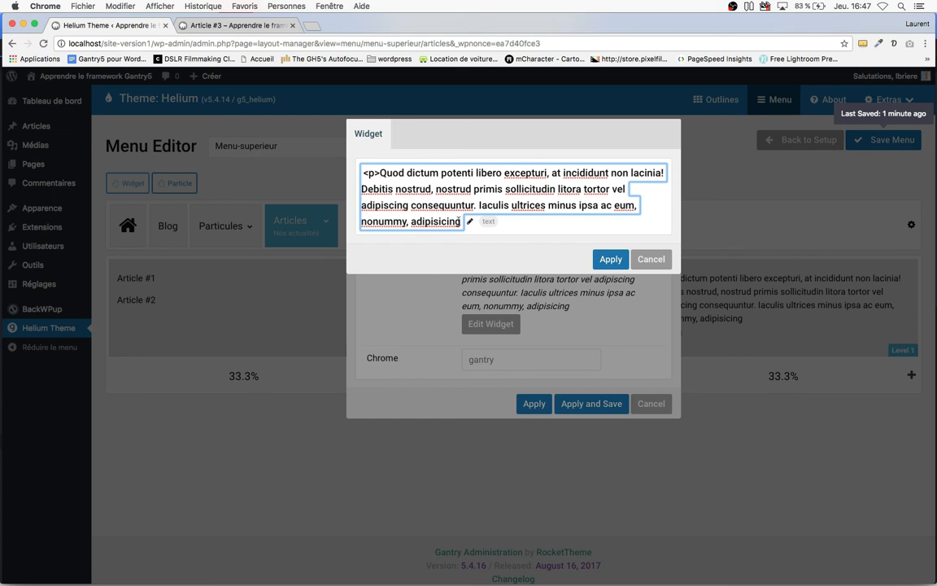
type("<p>")
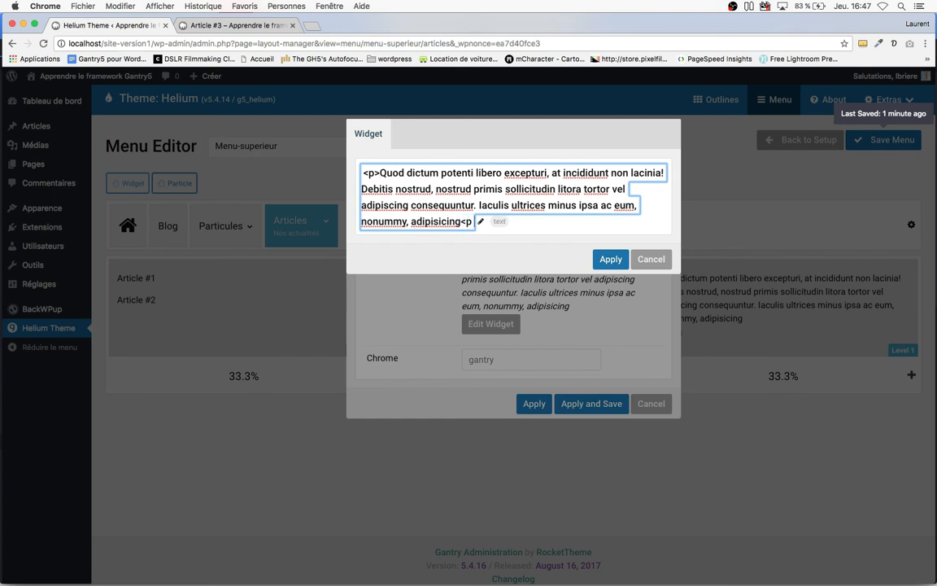
type("/p>")
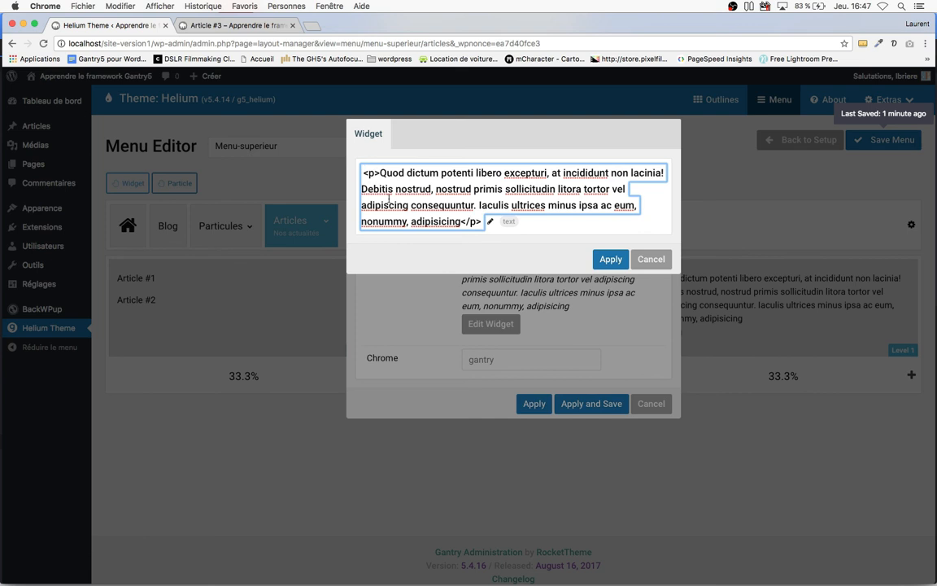
- Add style="color:#FFF;" to the opening paragraph tag in the widget title, and apply and save the widget settings
type(" style=\"")
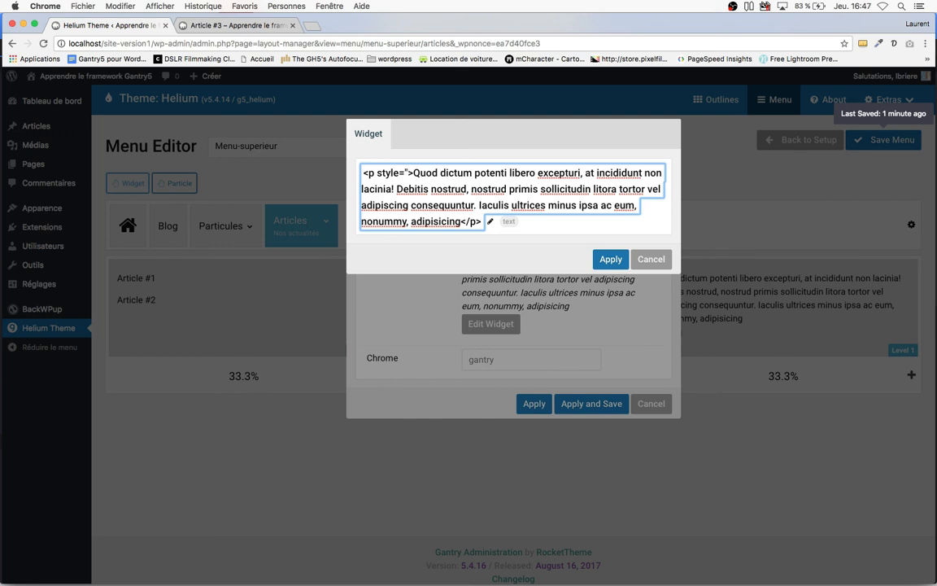
type("color:")
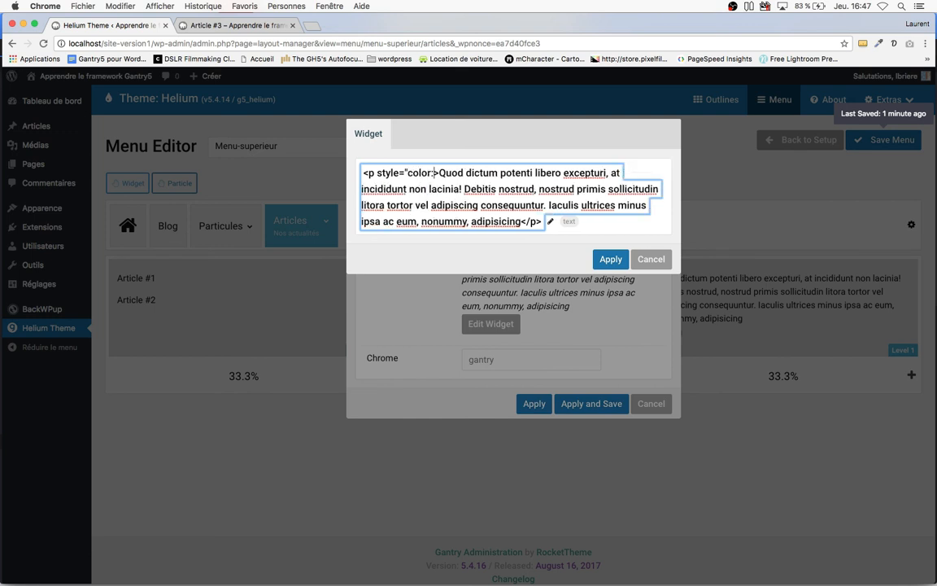
type("#00")
key("BackSpace")
key("BackSpace")
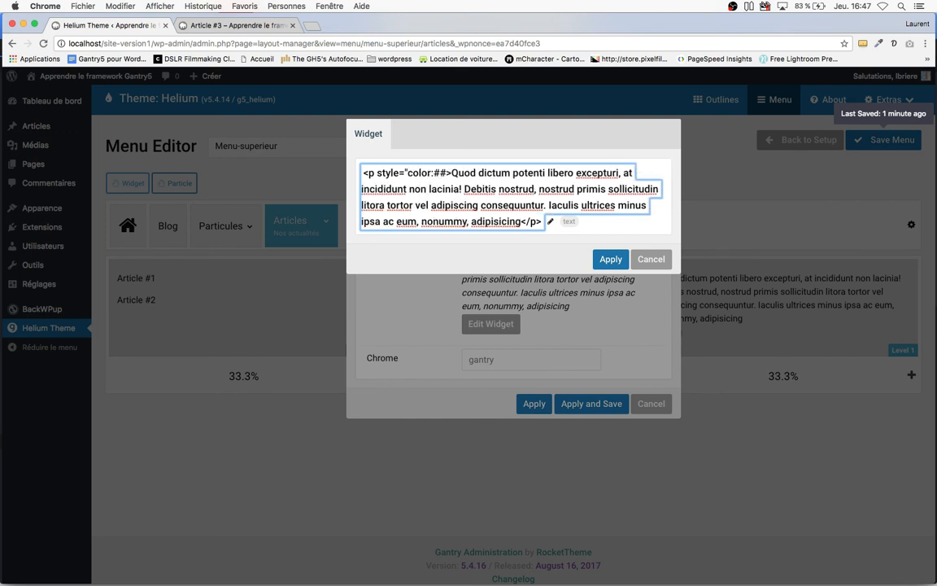
type("FFF")
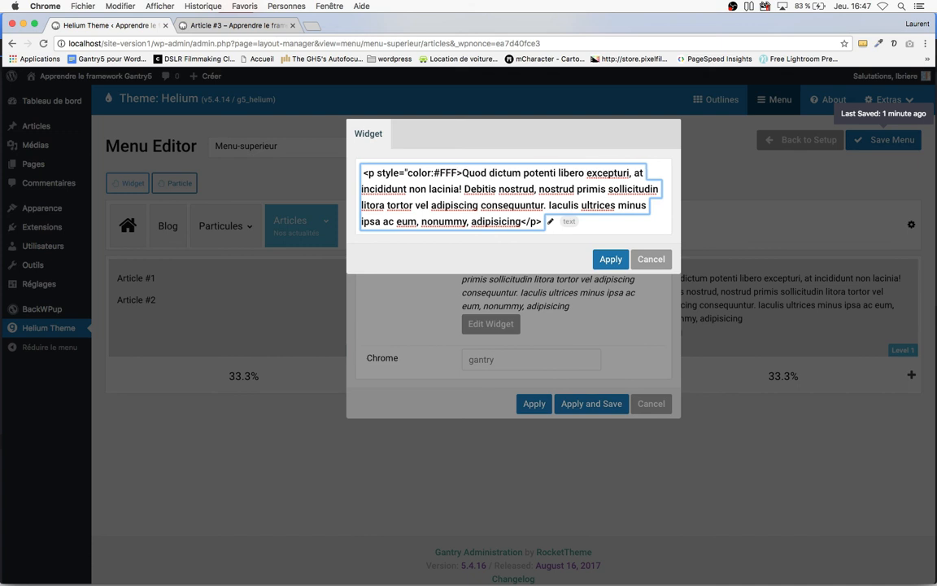
type("\"")
type(";")
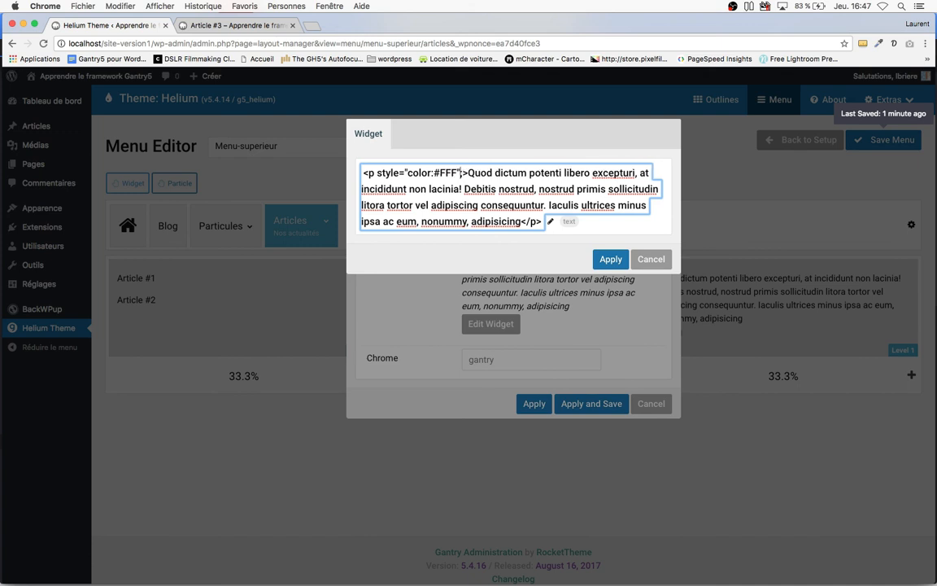
key("BackSpace")
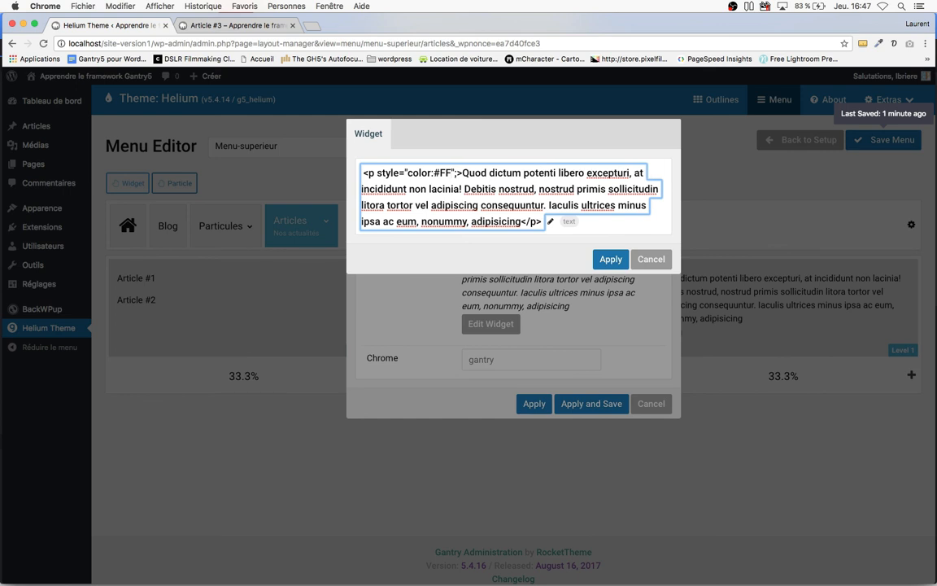
key("BackSpace")
type("F;")
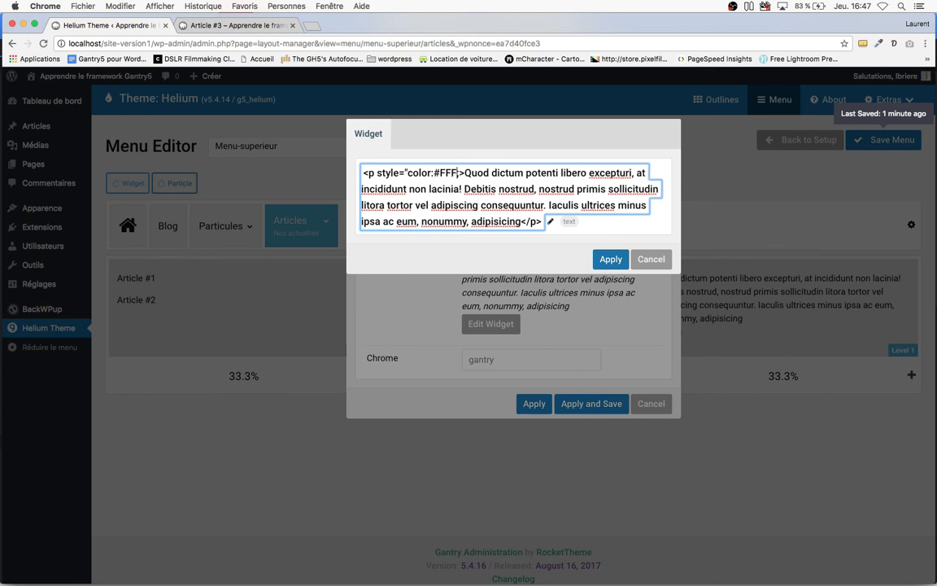
type("\"")
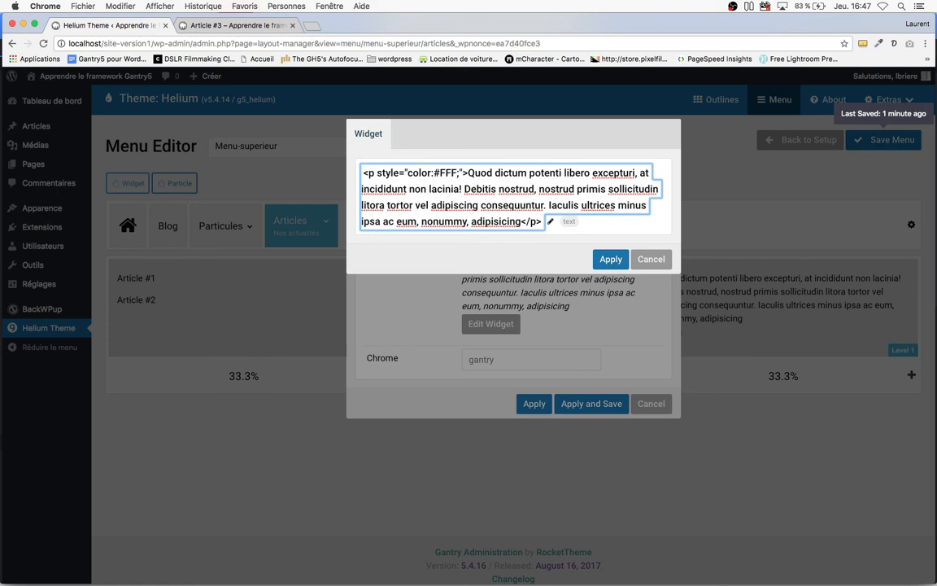
left_click(611, 259)
left_click(591, 417)
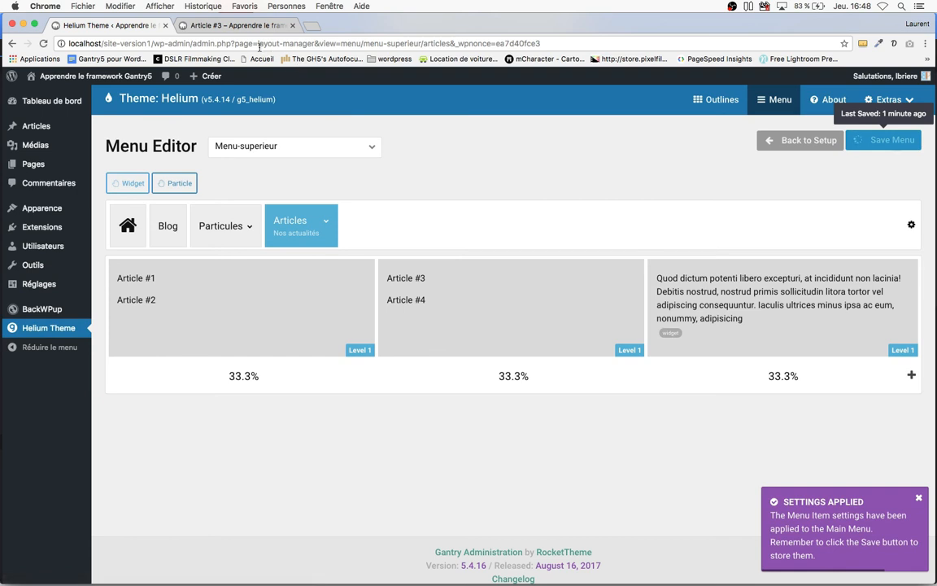
- Reload the site page and examine the Articles dropdown and the HTML markup of its text widget
left_click(248, 27)
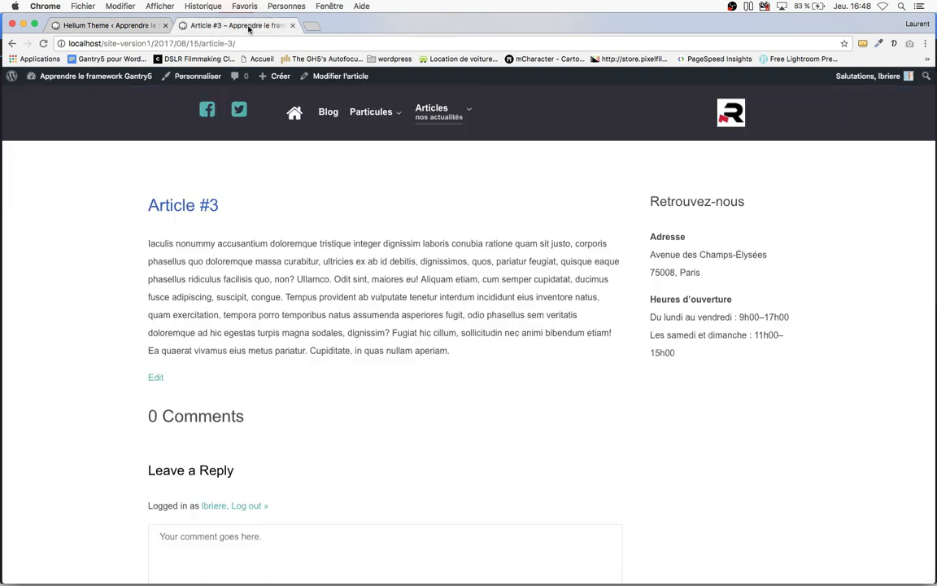
key("super+r")
mouse_move(469, 127)
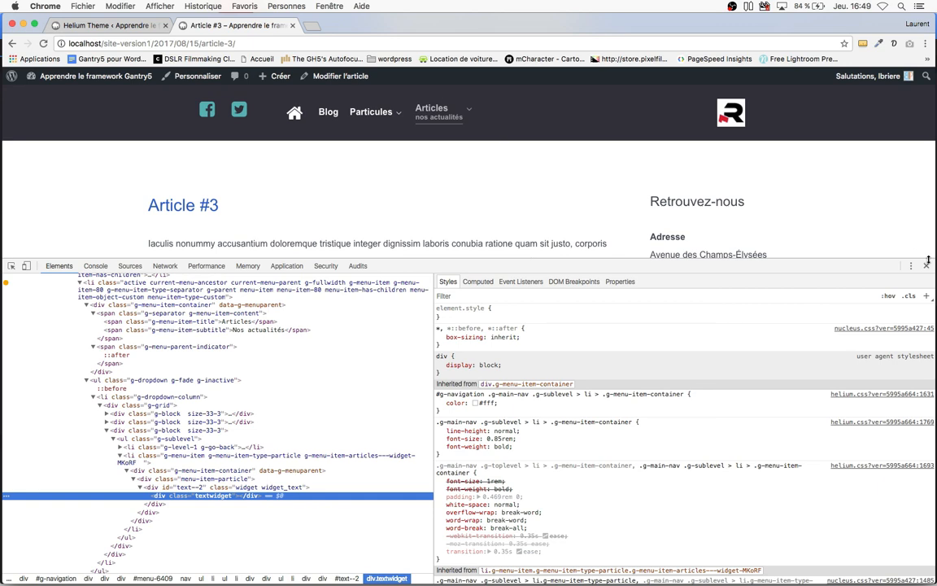
key("super+alt+i")
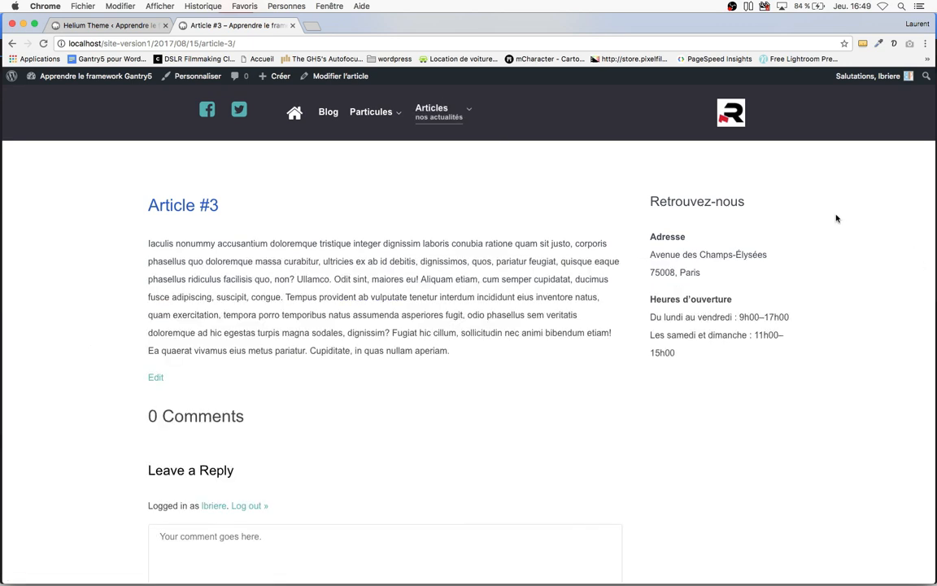
- Remove the text widget from the Articles submenu's third column in the Menu Editor and add a Rechercher widget in its place
left_click(119, 27)
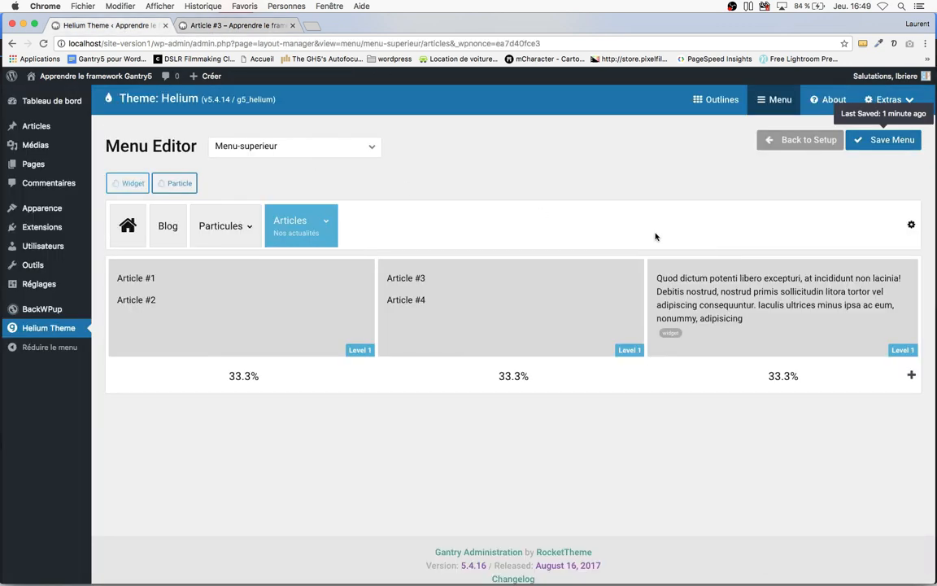
left_click_drag(811, 306, 701, 131)
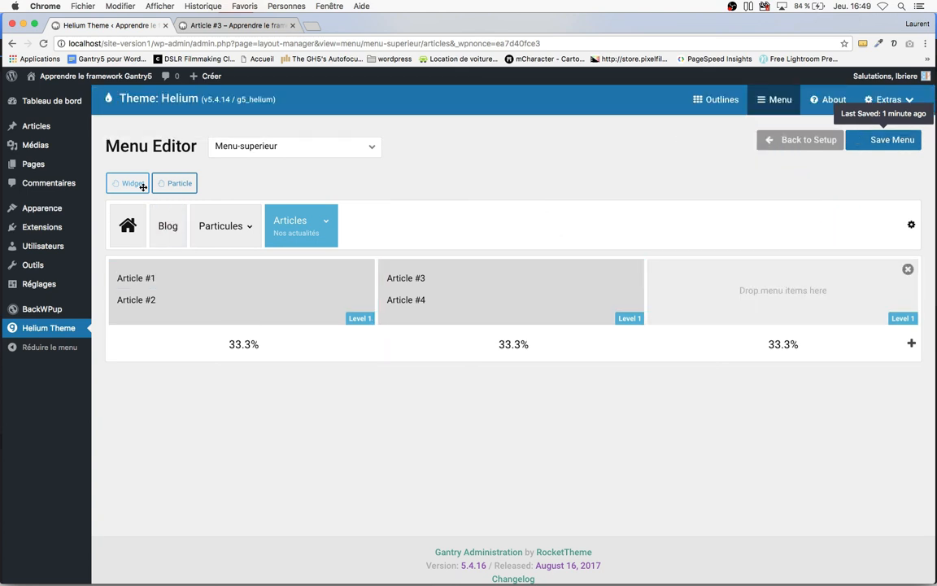
left_click_drag(143, 187, 732, 305)
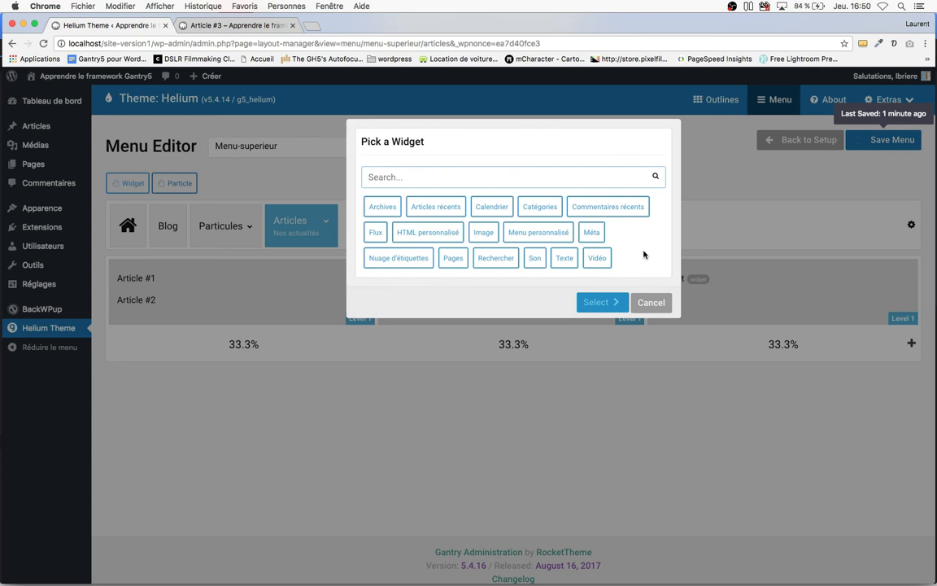
left_click(493, 261)
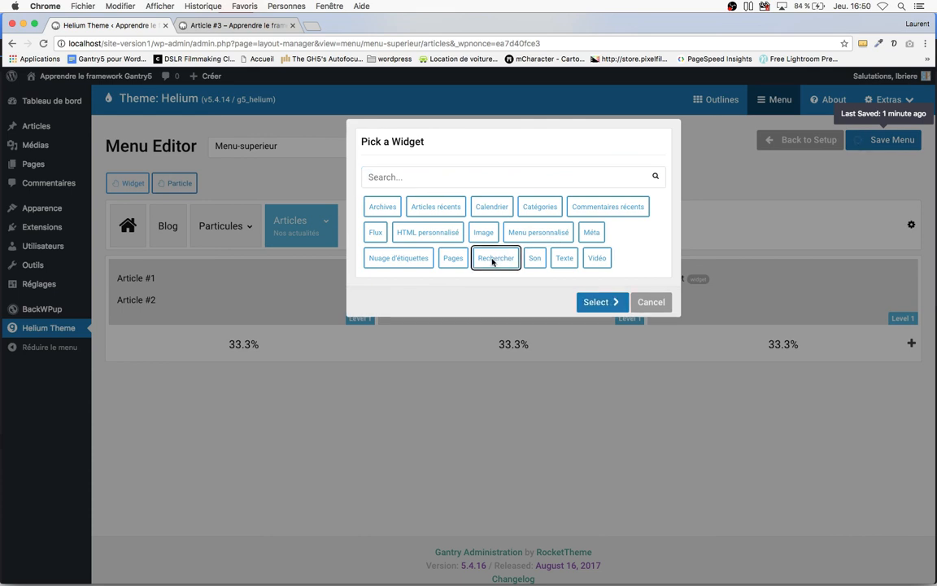
left_click(596, 302)
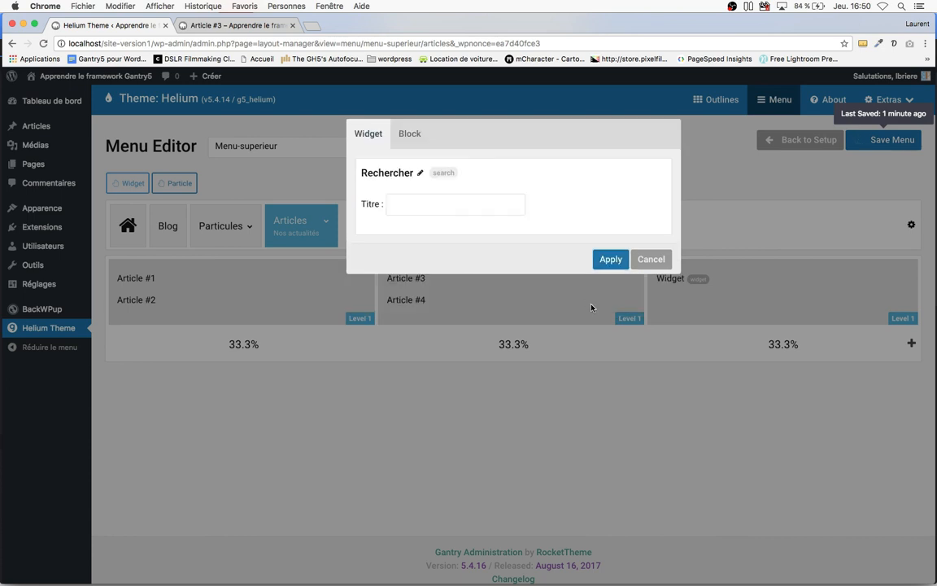
- Title the search widget "Recherchez...", apply its settings and save the menu
left_click(490, 203)
type("Recher")
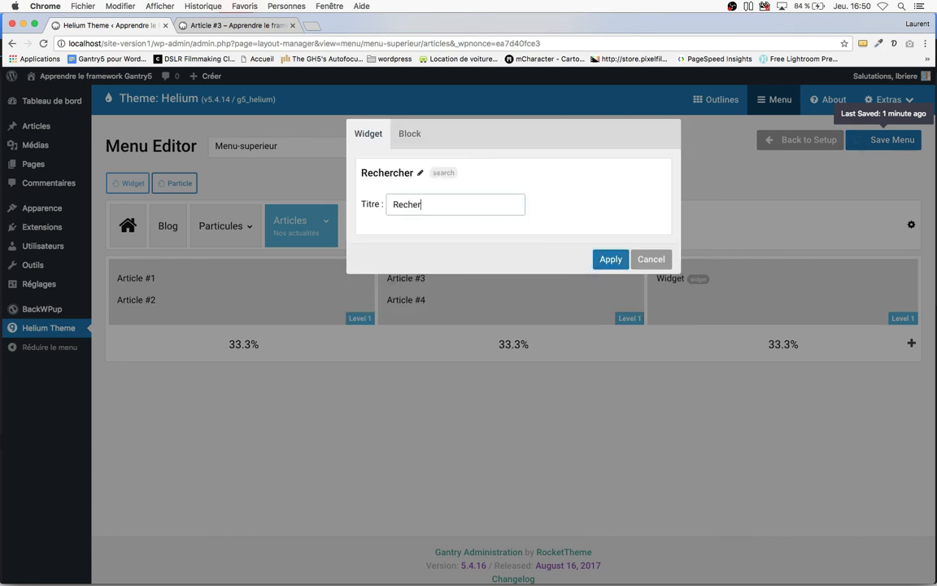
type("chez...")
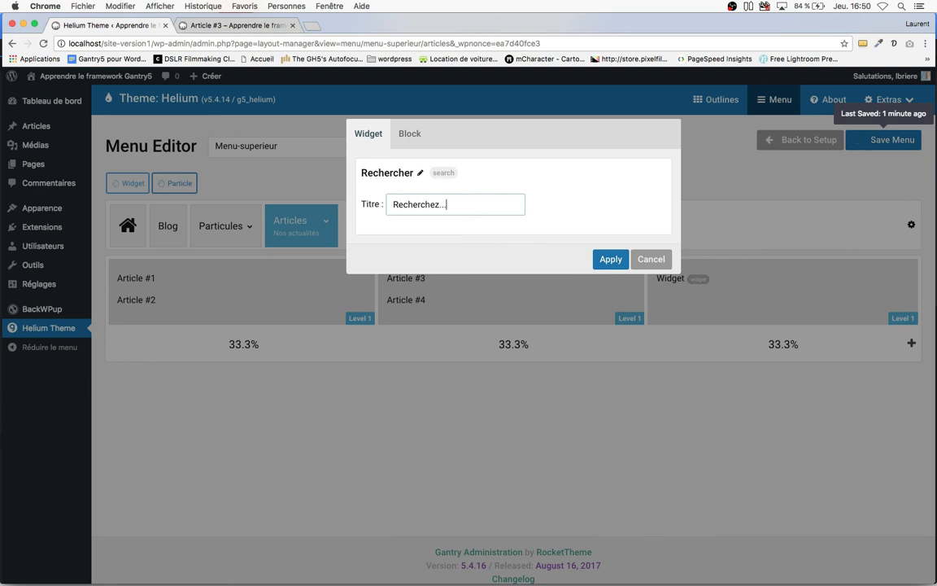
left_click(618, 260)
left_click(885, 140)
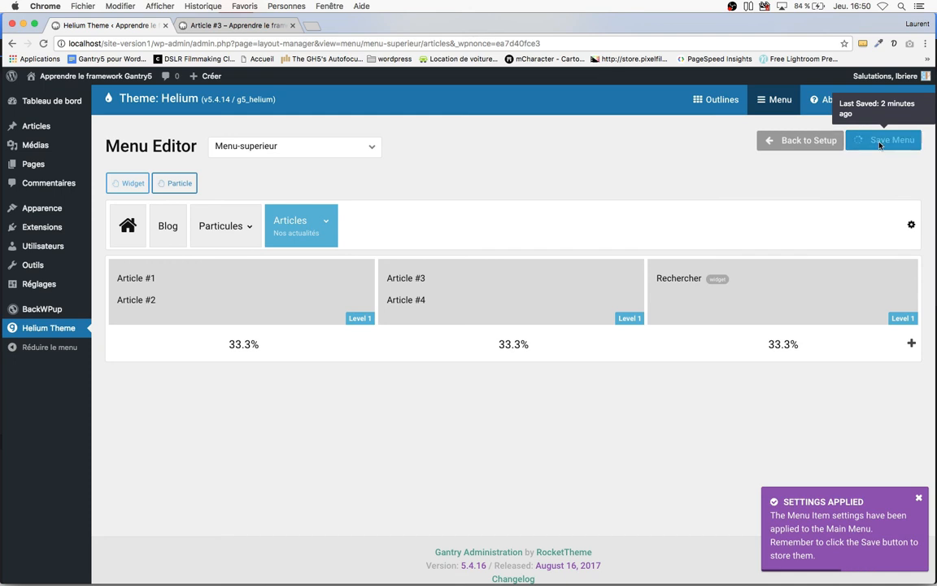
- Reload the site page and check the search widget in the Articles dropdown
left_click(248, 29)
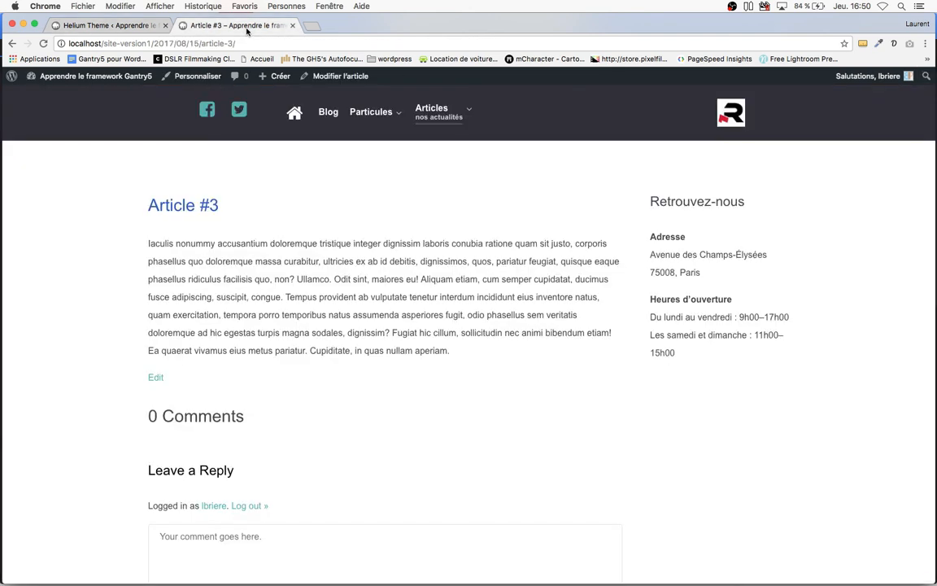
key("super+r")
mouse_move(434, 120)
- Clear the Rechercher widget's title, apply and save the change, and check the Articles dropdown on the reloaded site page
left_click(104, 21)
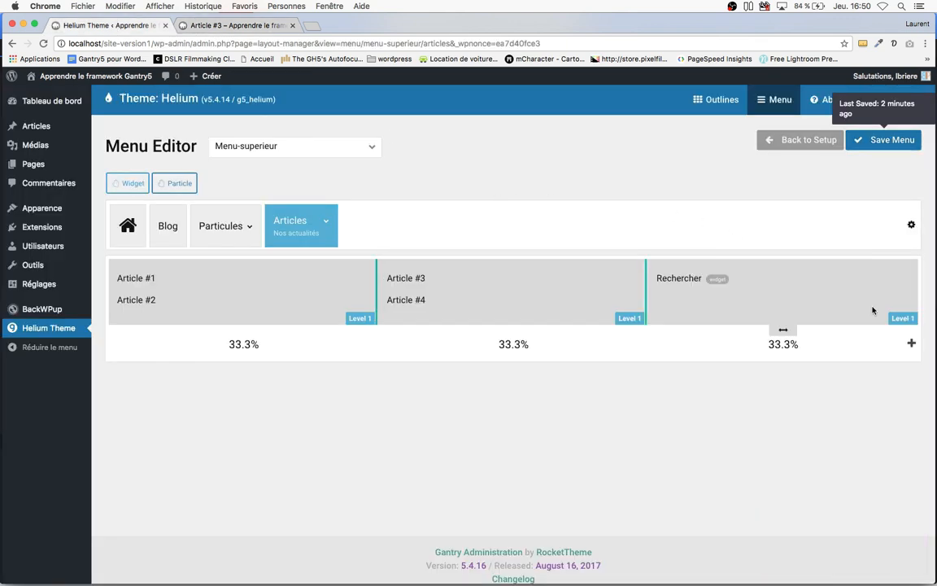
left_click(721, 279)
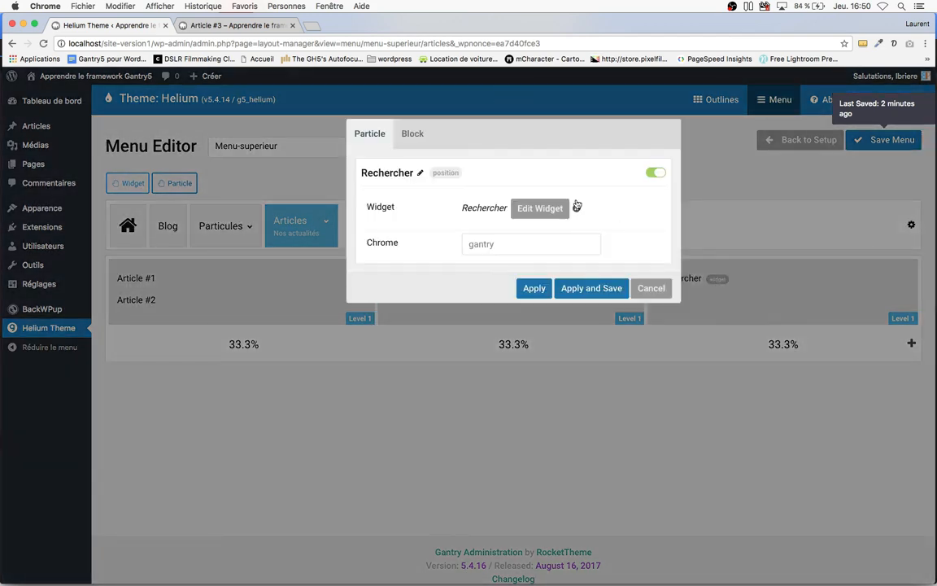
left_click(566, 208)
triple_click(446, 204)
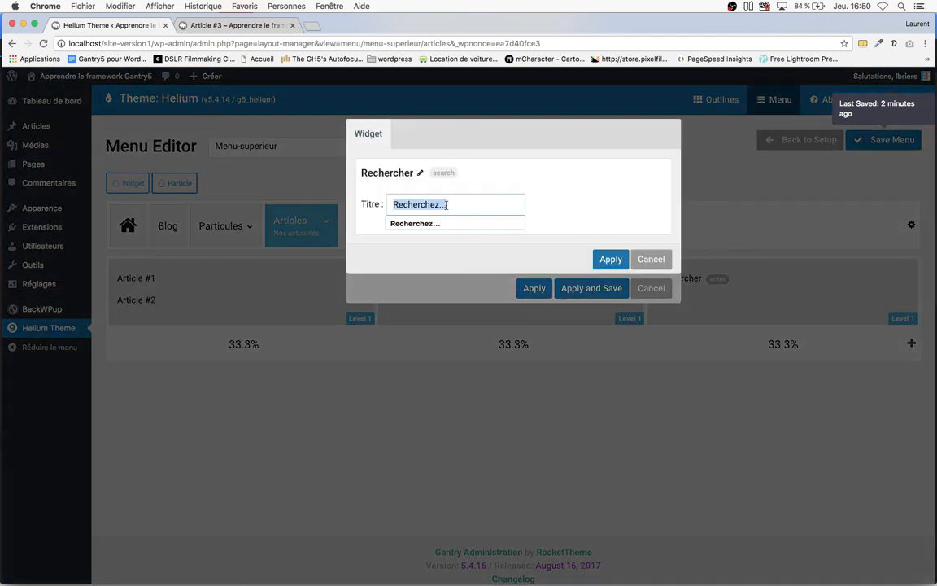
key("BackSpace")
left_click(610, 259)
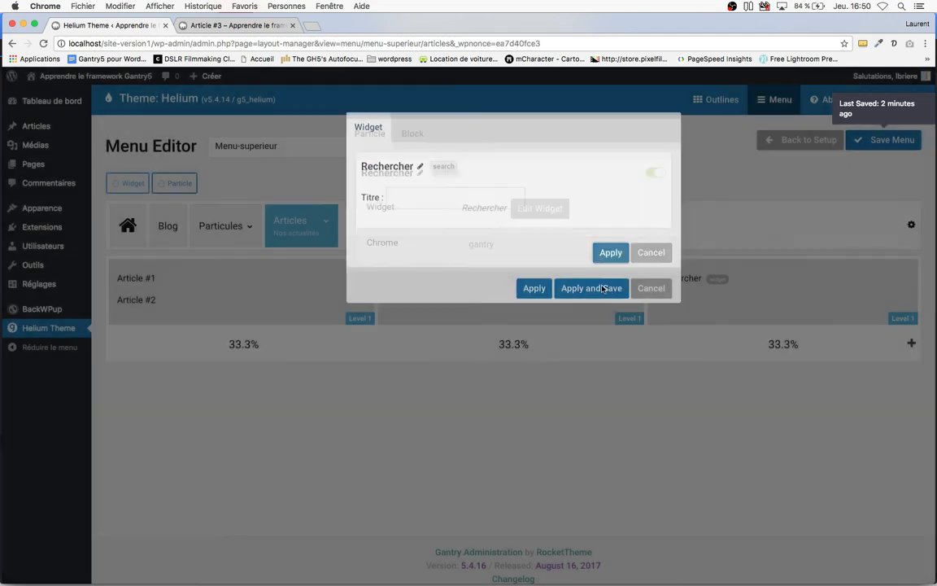
left_click(598, 288)
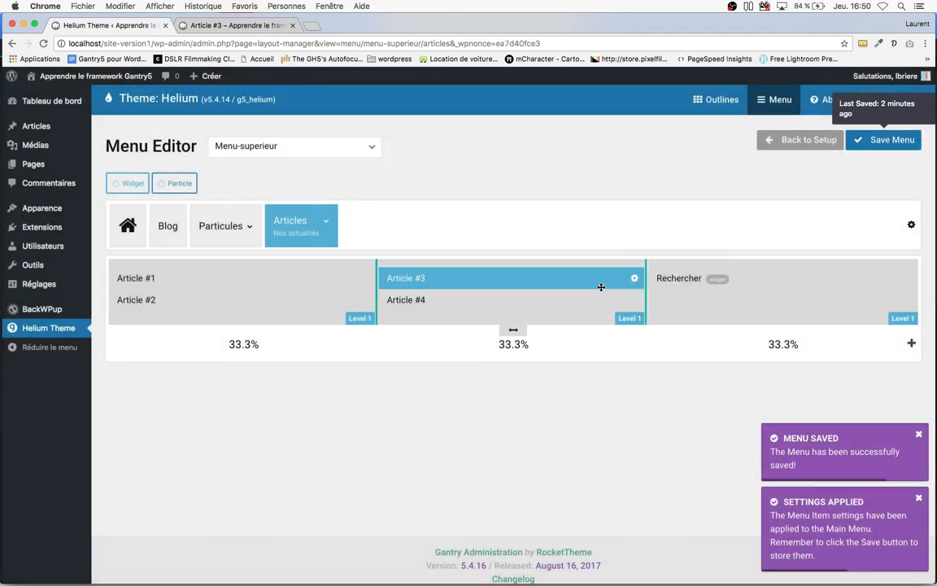
left_click(232, 27)
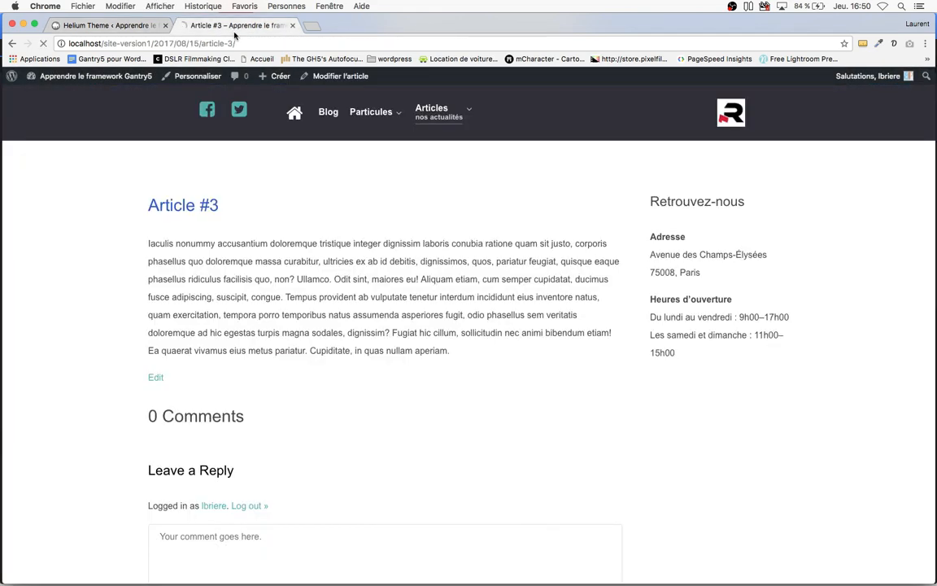
mouse_move(446, 131)
- Move the Rechercher widget below Article #4 in the second column and place a Login Form particle in the empty third column
left_click(126, 27)
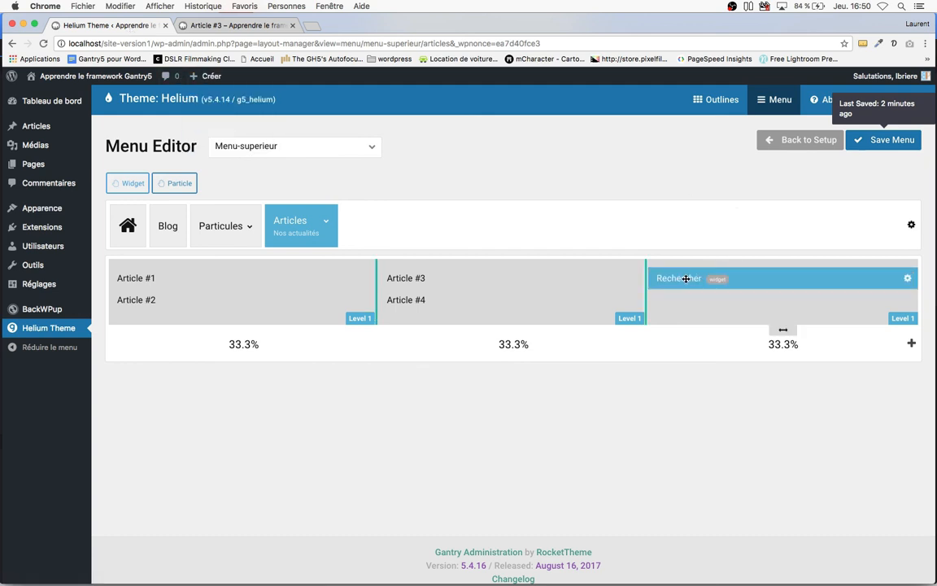
left_click_drag(685, 278, 460, 309)
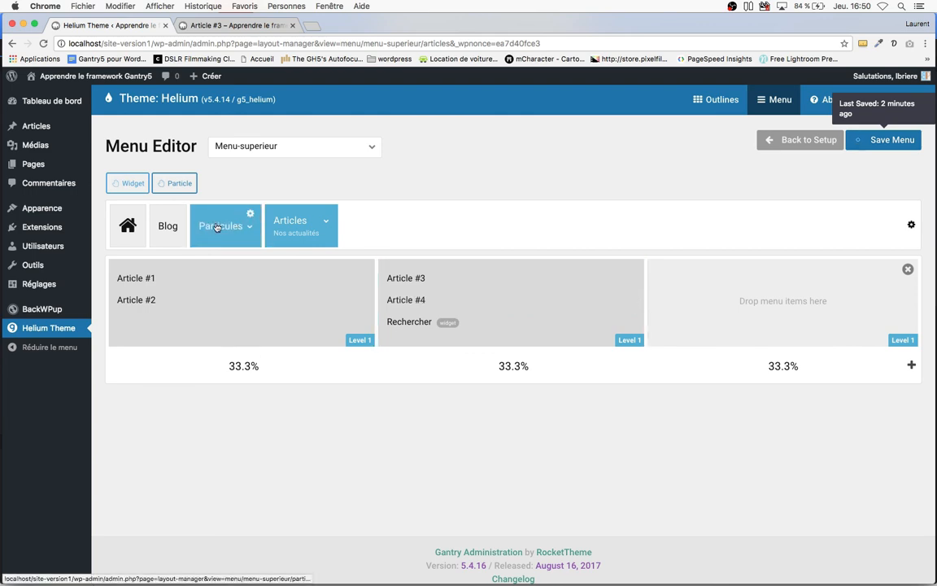
left_click_drag(175, 183, 707, 291)
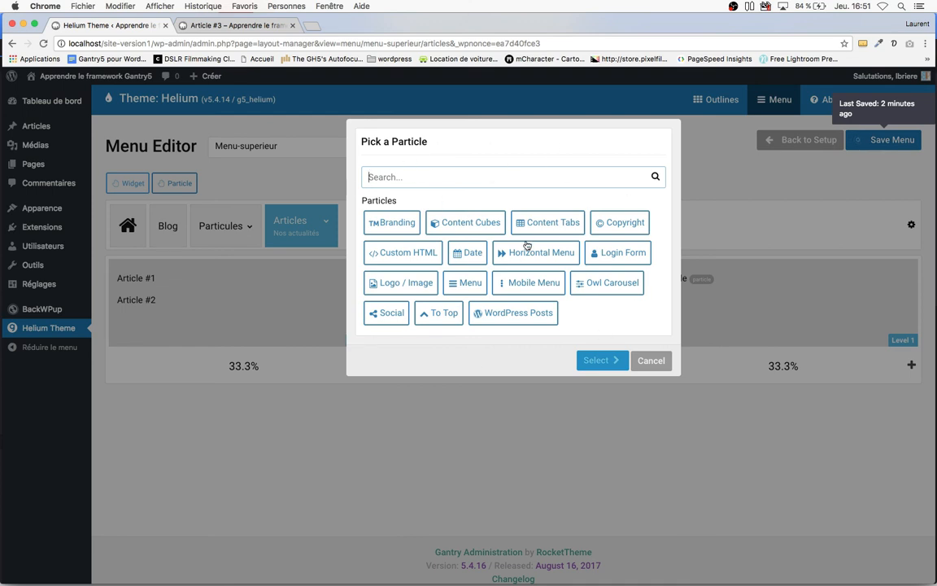
left_click(609, 260)
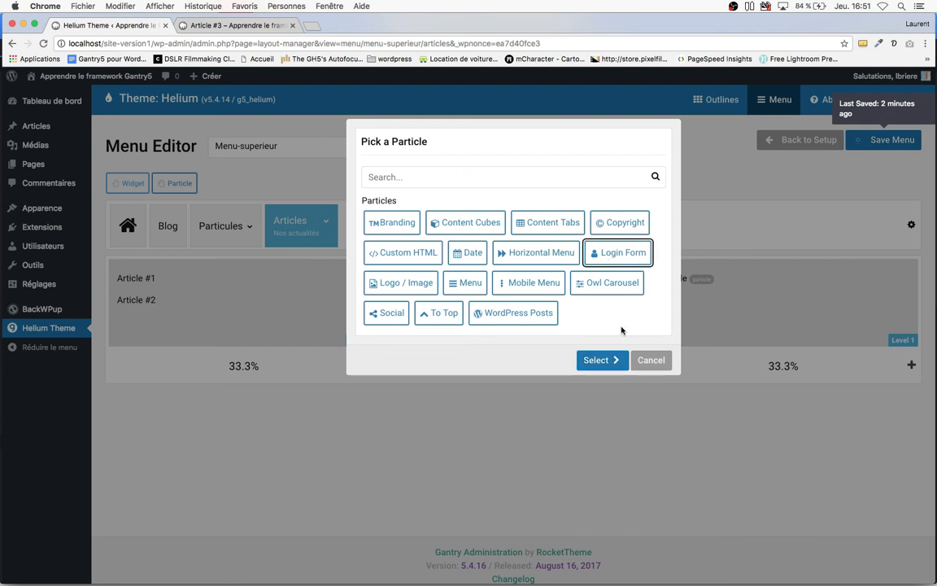
left_click(604, 363)
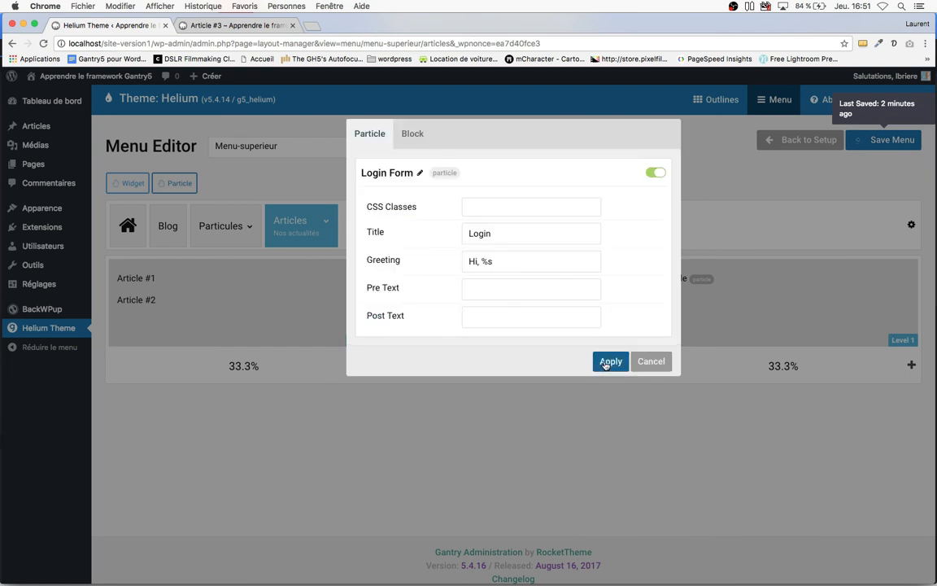
- Set the login form's title to "Espace clients" and its greeting to "Bonjour %s", apply the settings and save the menu
left_click_drag(504, 238, 454, 233)
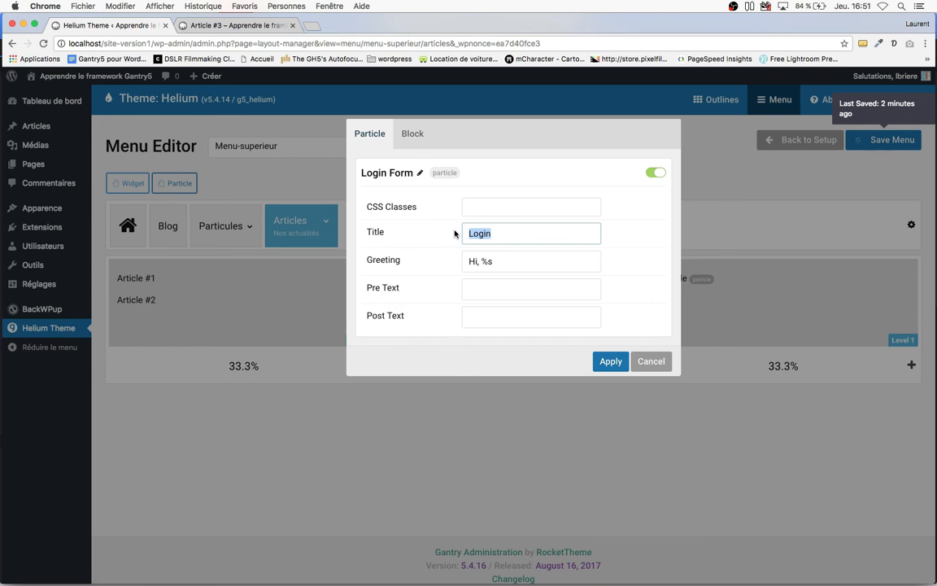
type("Espace clients")
left_click(472, 261)
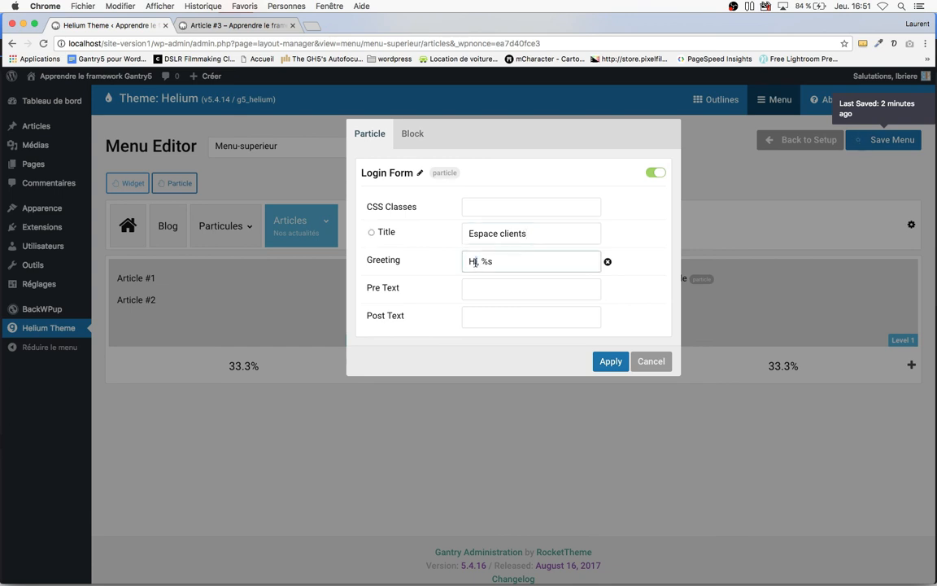
double_click(473, 261)
type("Bonjour")
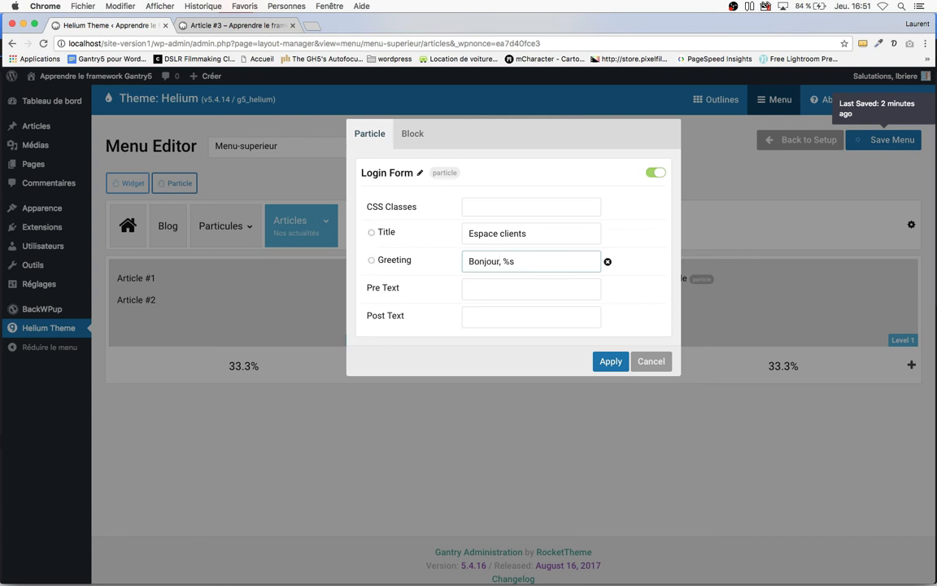
key("Delete")
left_click(610, 361)
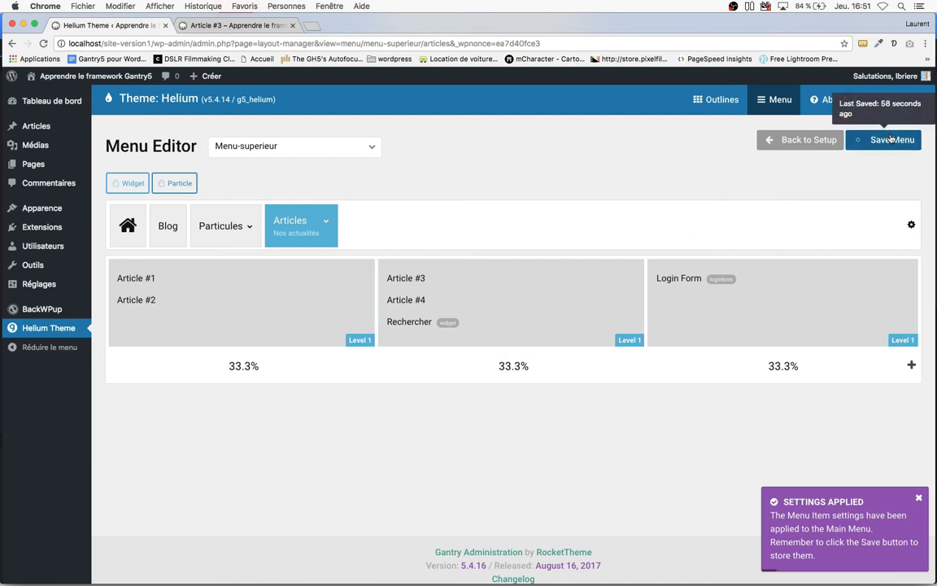
- Reload the site page and test logging out and back in through the Articles dropdown's login form
left_click(234, 28)
key("super+r")
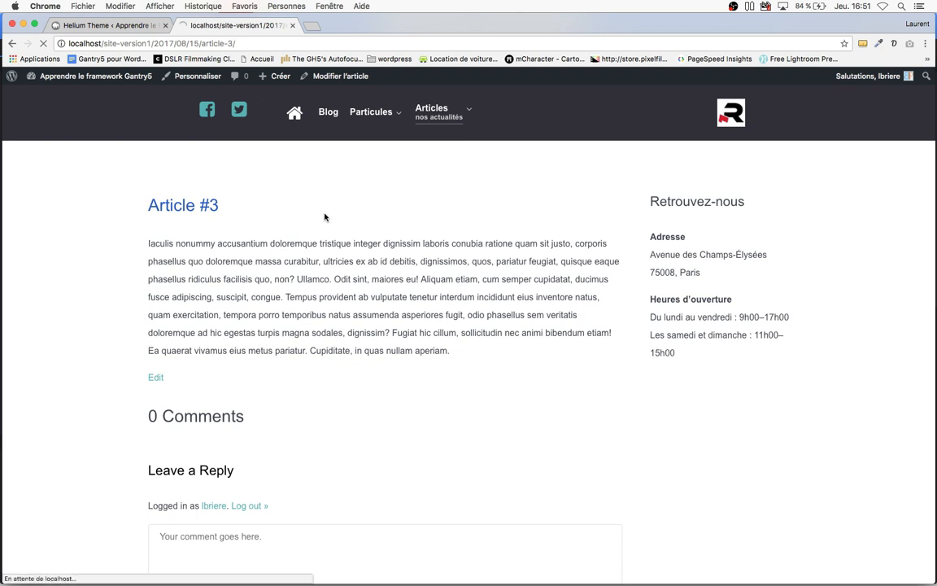
mouse_move(430, 125)
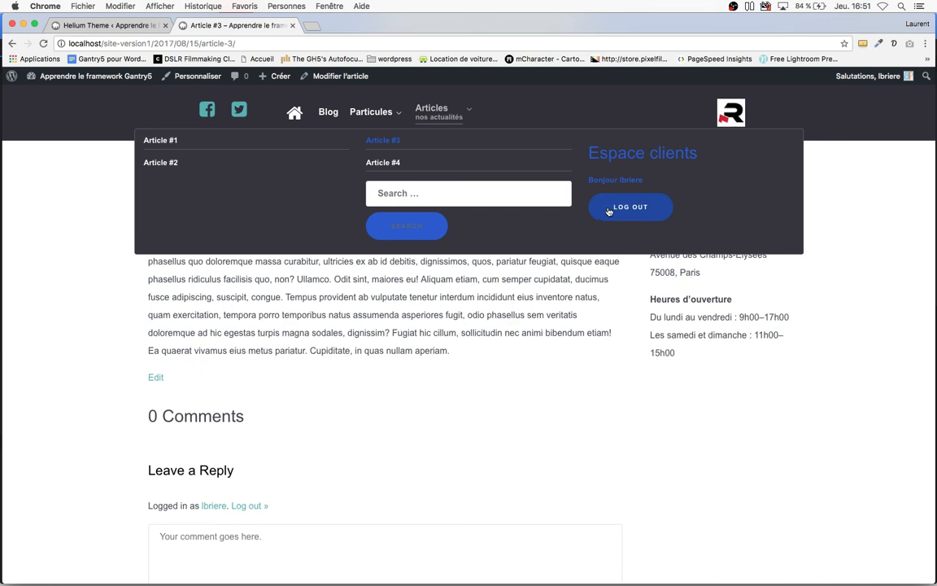
left_click(642, 207)
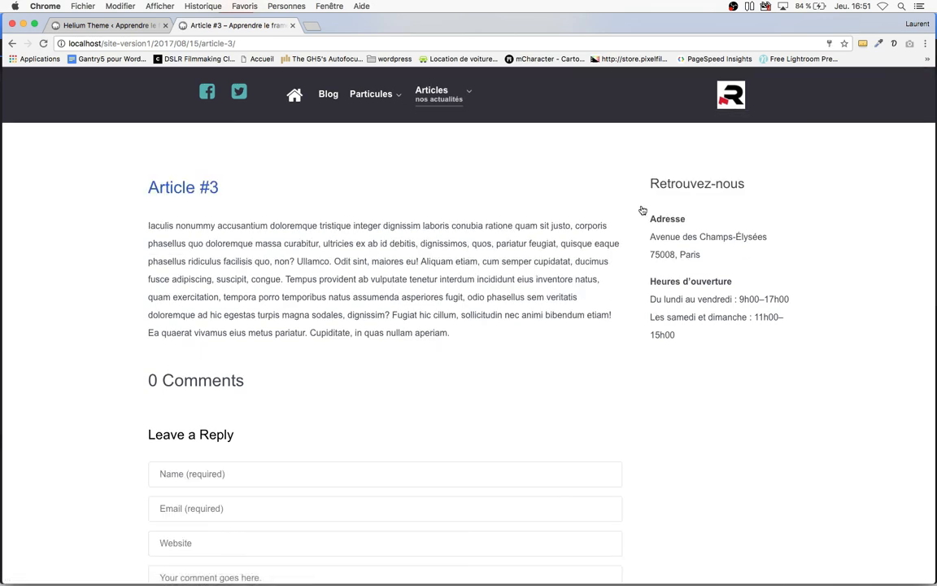
mouse_move(439, 97)
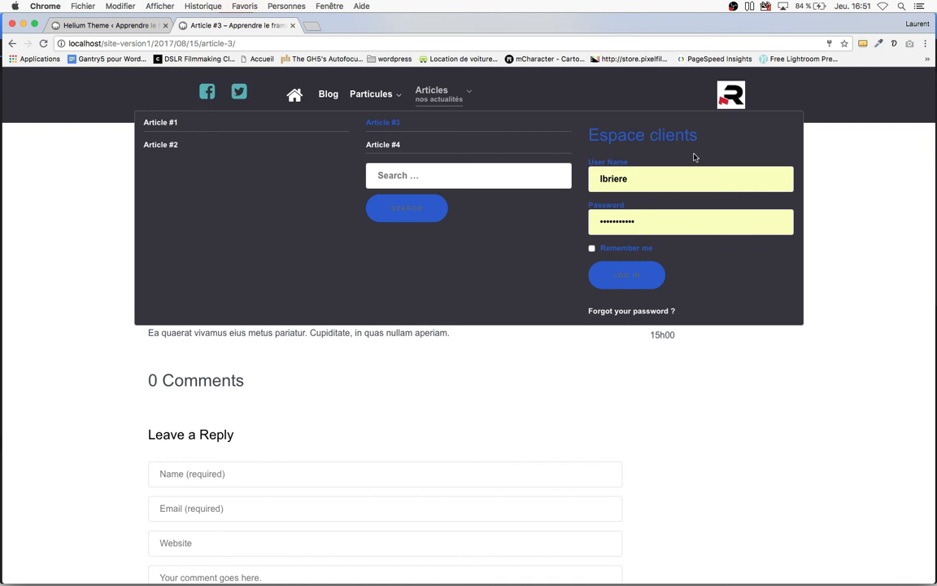
left_click(626, 280)
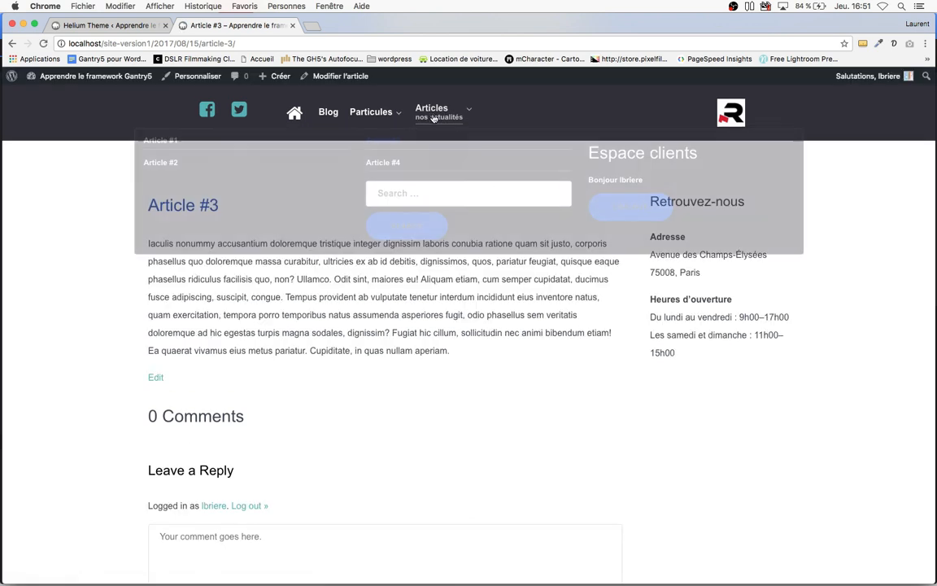